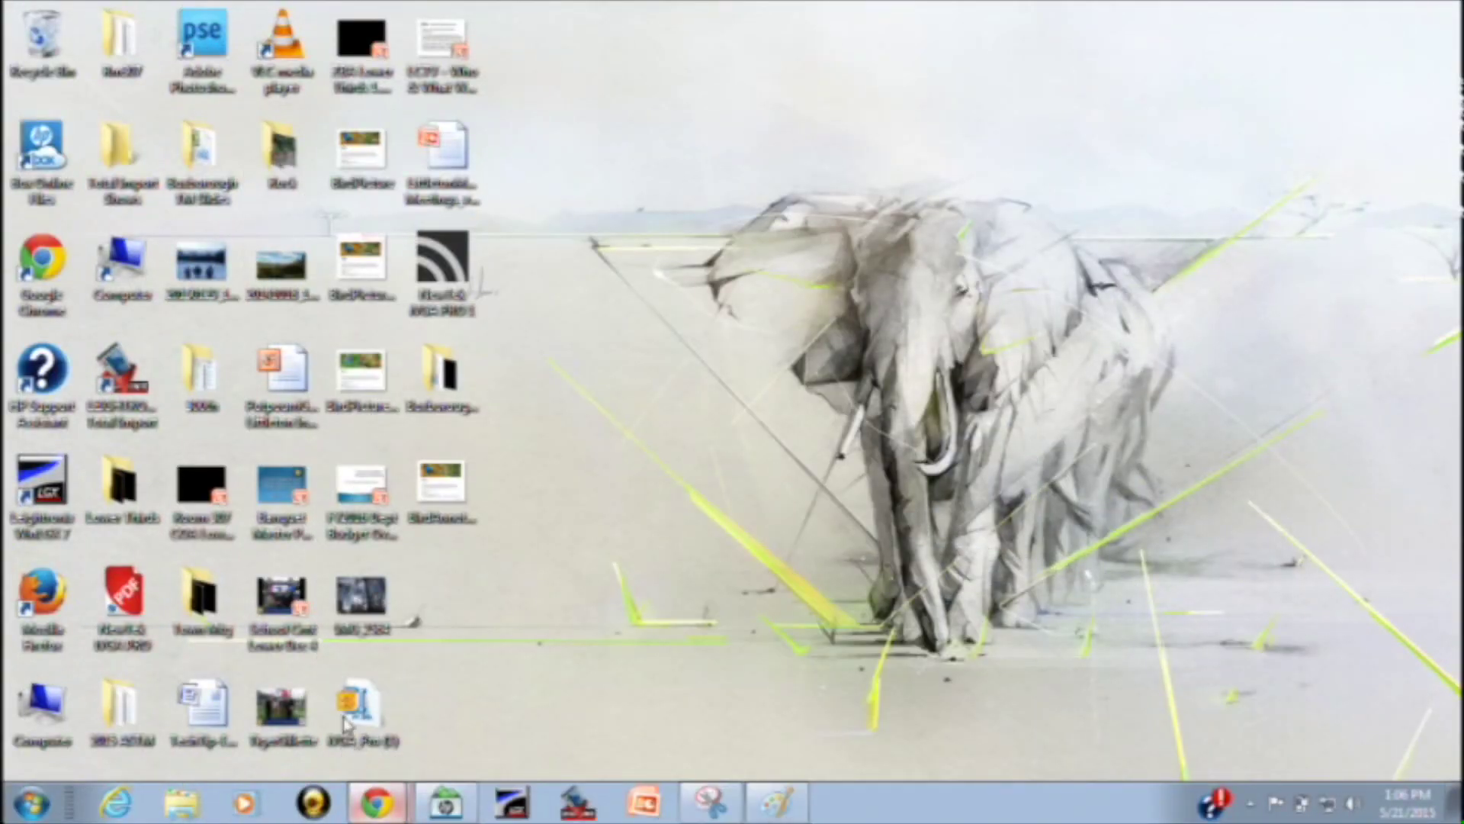
- Bring up the browser's birds search results and start Snipping Tool to snip the Bird info panel
{"action": "key", "text": "alt+Tab"}
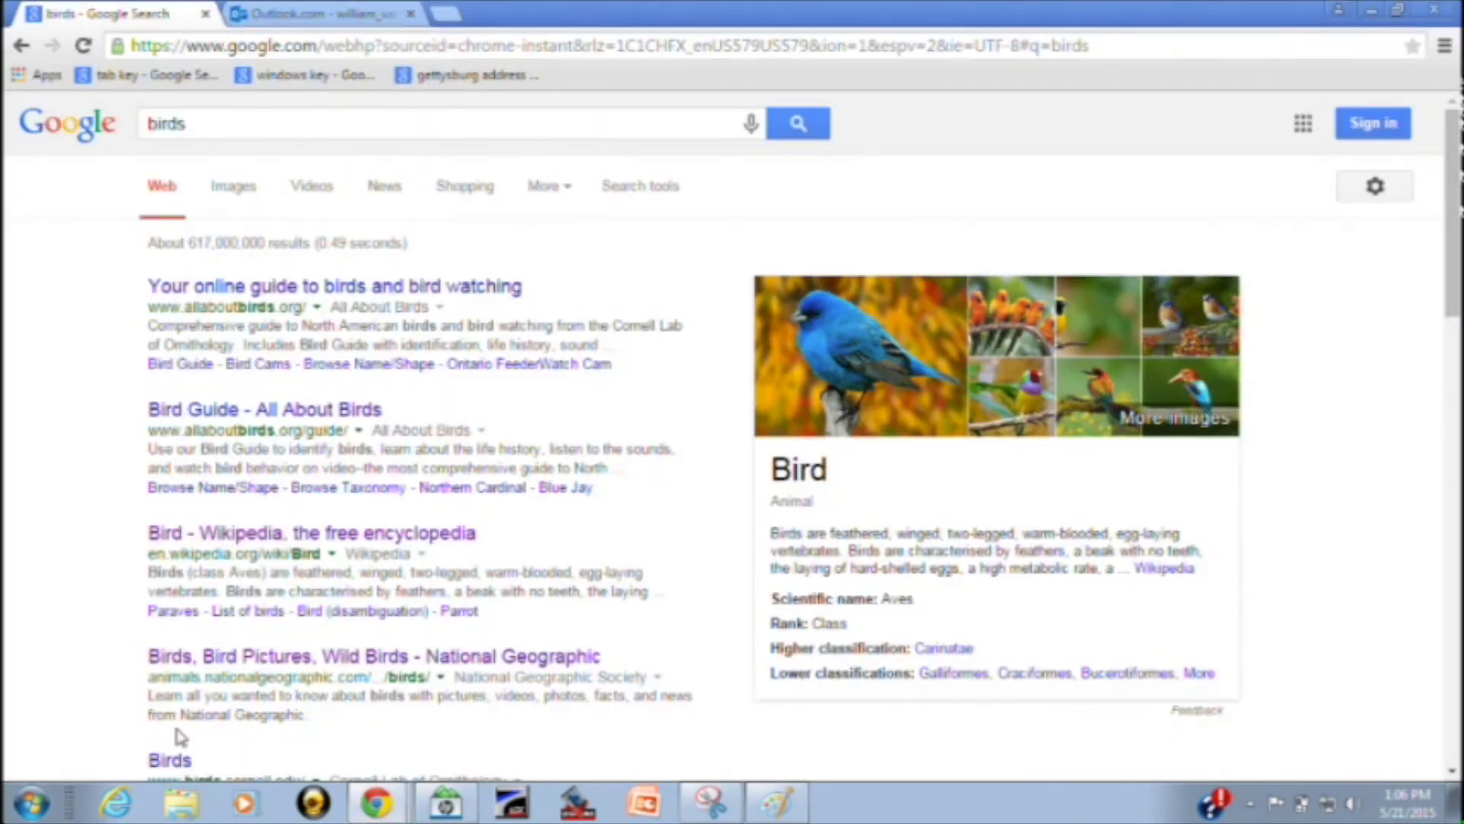
{"action": "left_click", "coordinate": [34, 805]}
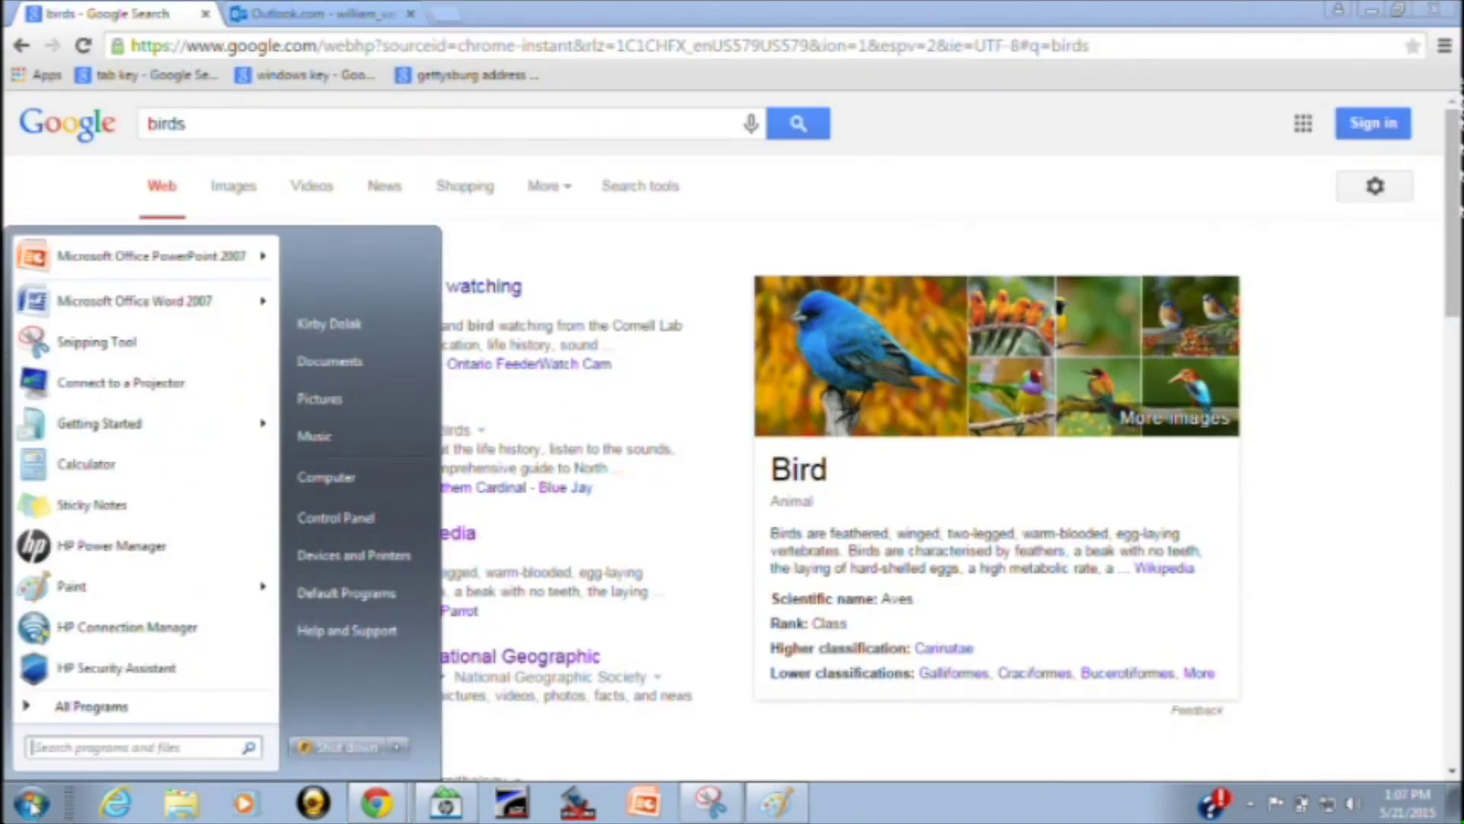
{"action": "left_click", "coordinate": [51, 349]}
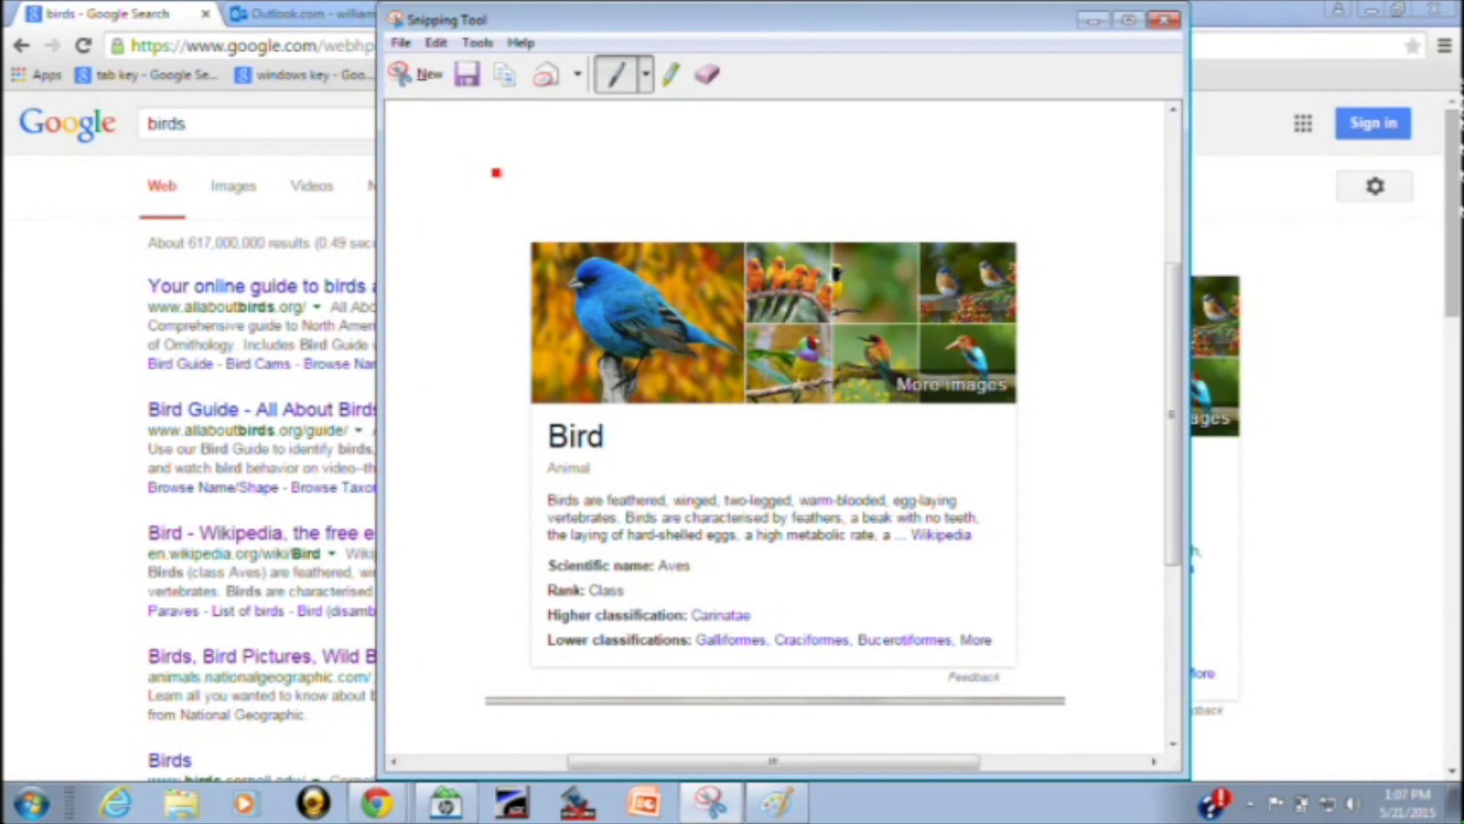
- Save the snip to the Desktop as a JPEG file named BirdAnnotationsPaint and close Snipping Tool
{"action": "left_click", "coordinate": [402, 44]}
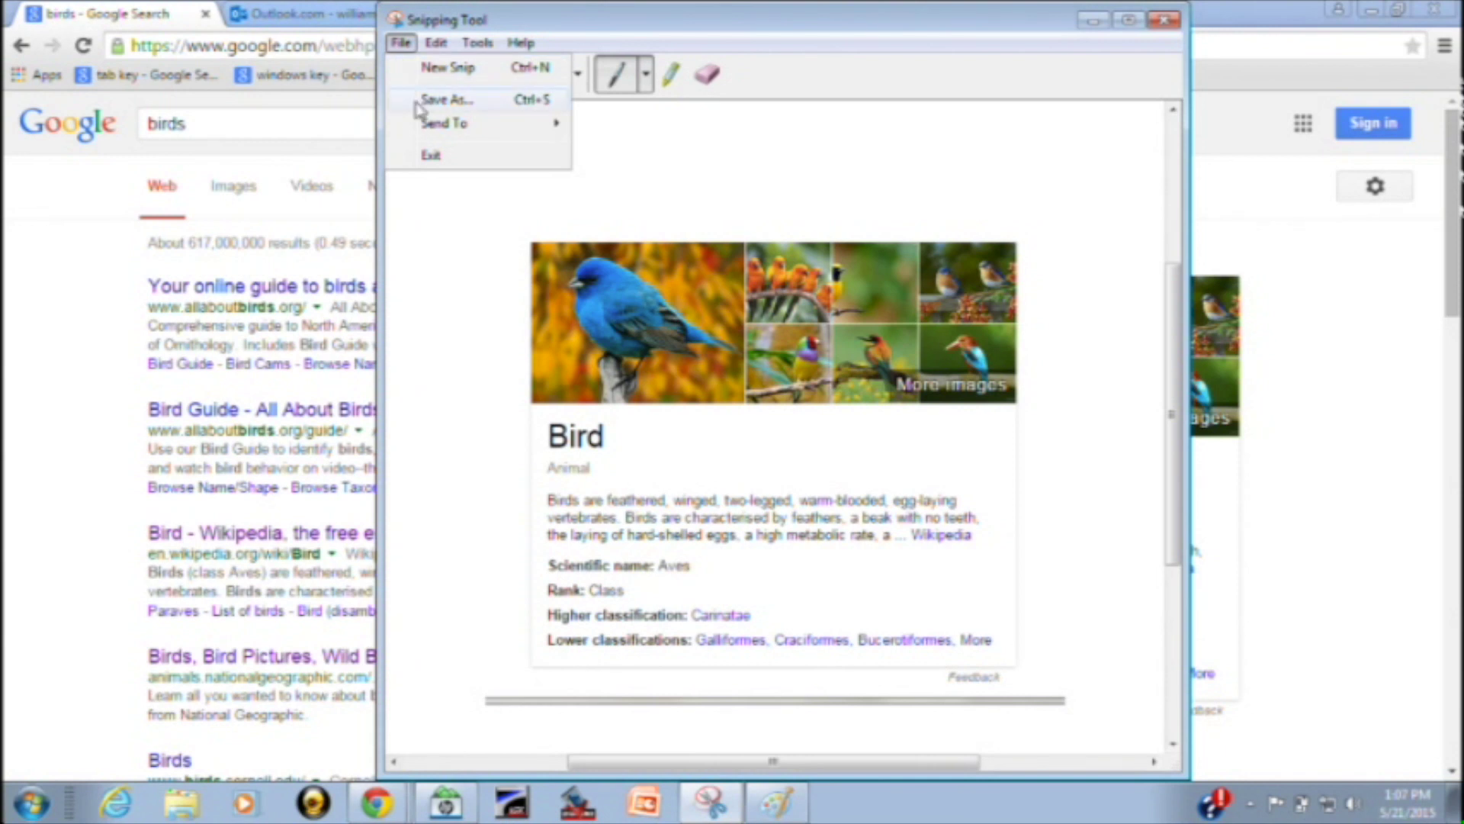
{"action": "left_click", "coordinate": [424, 107]}
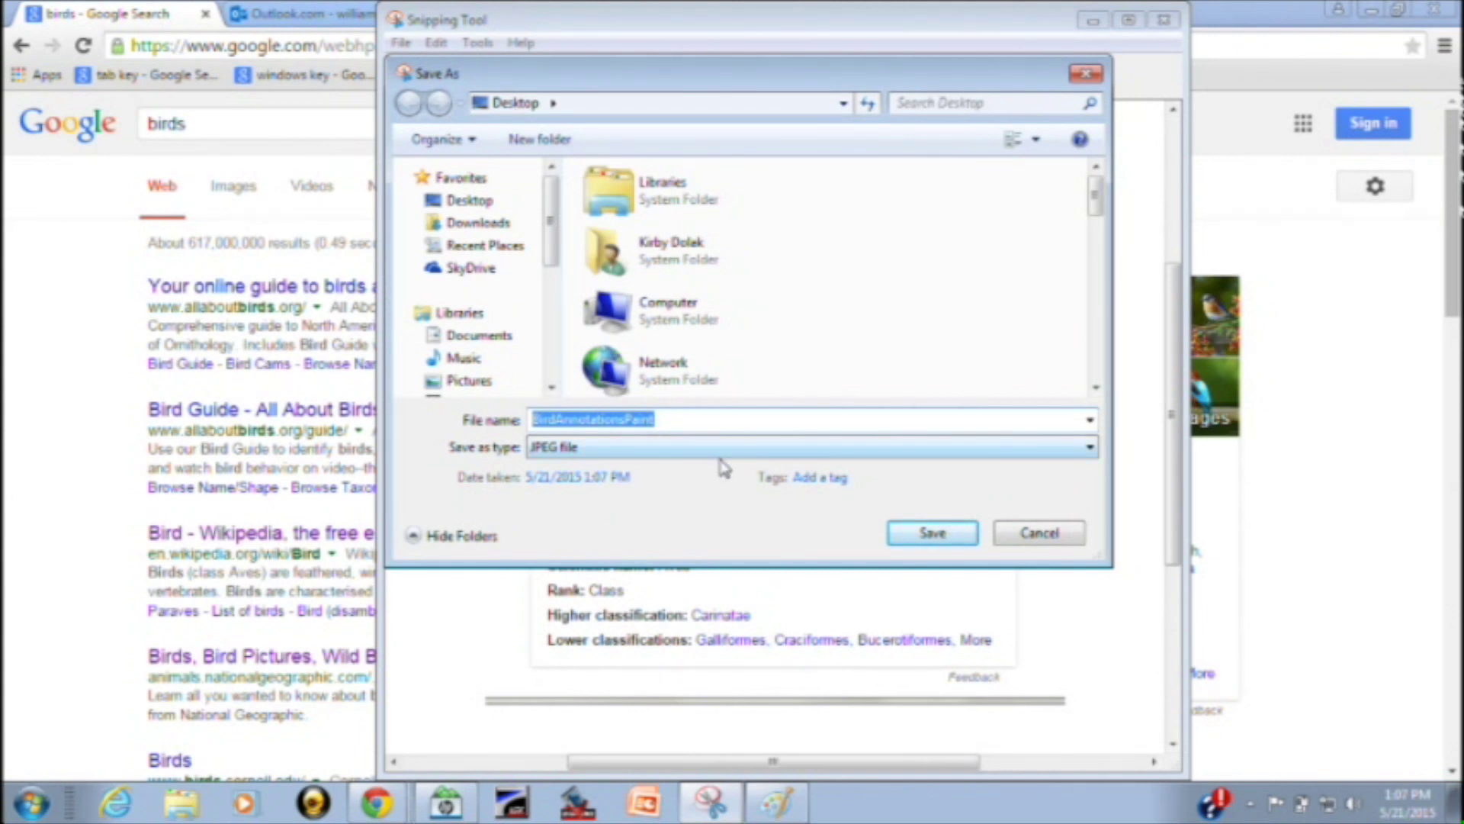
{"action": "left_click", "coordinate": [933, 534]}
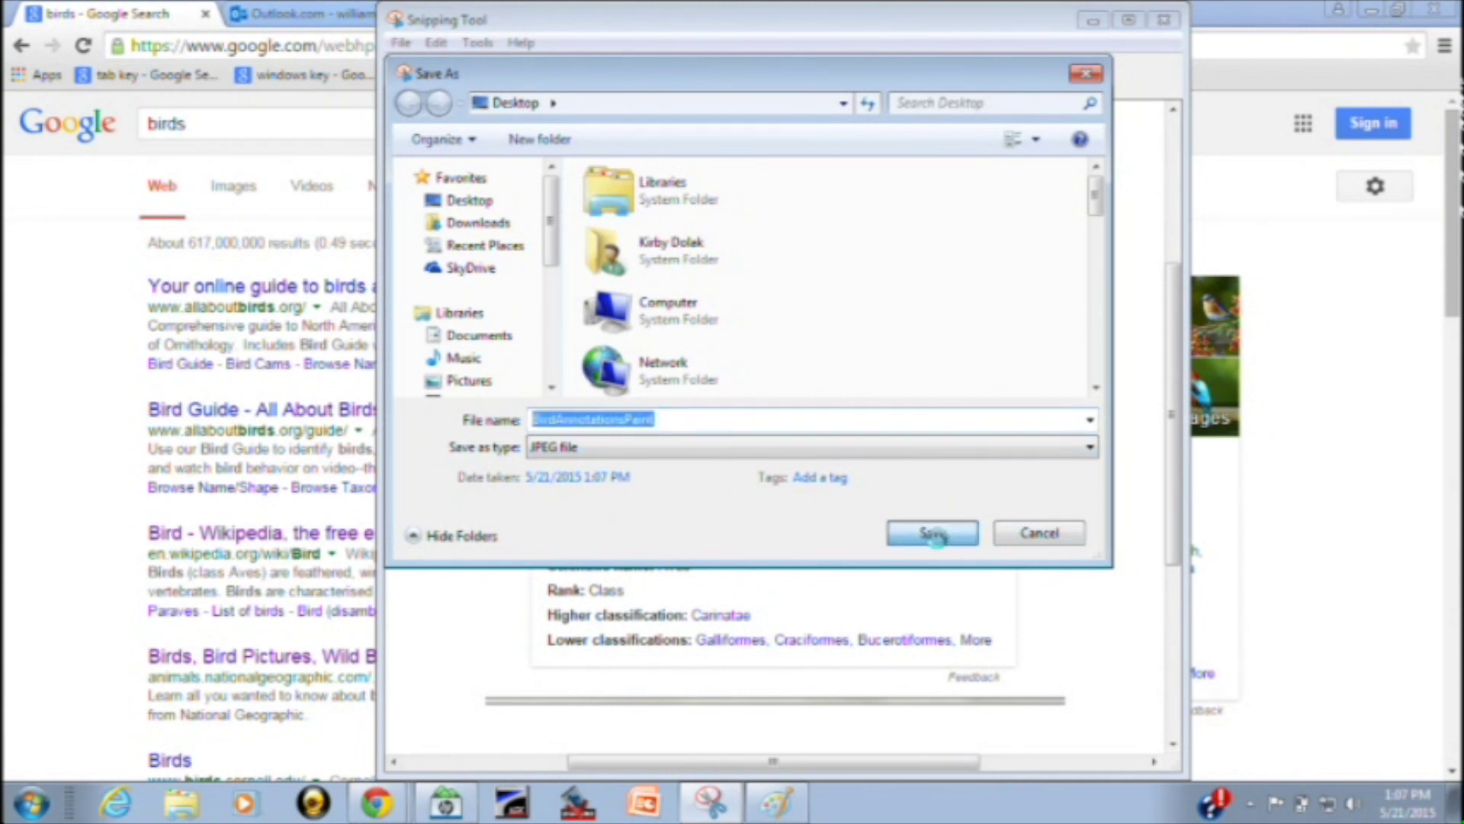
{"action": "left_click", "coordinate": [788, 402]}
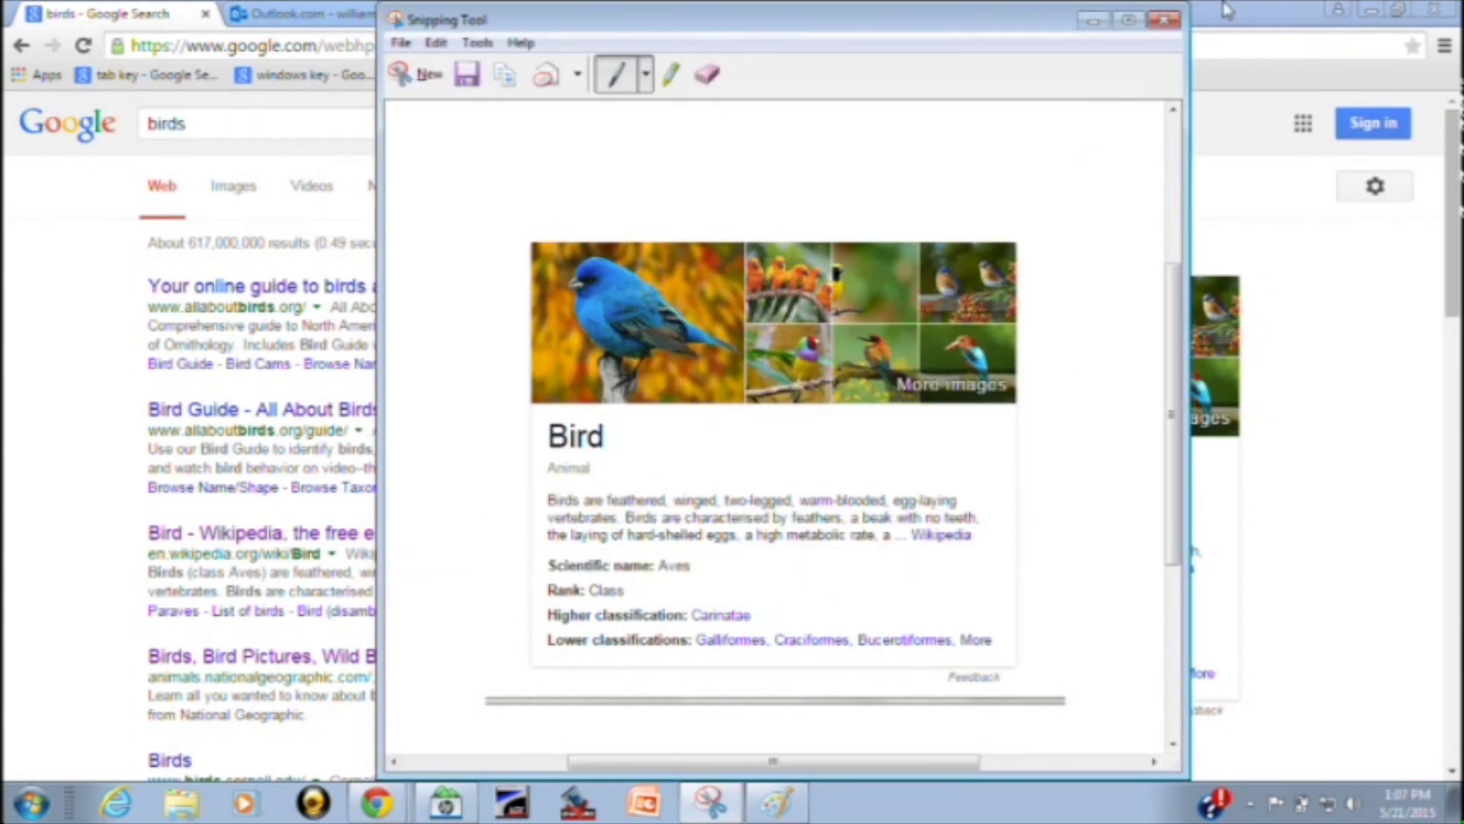
{"action": "left_click", "coordinate": [1164, 20]}
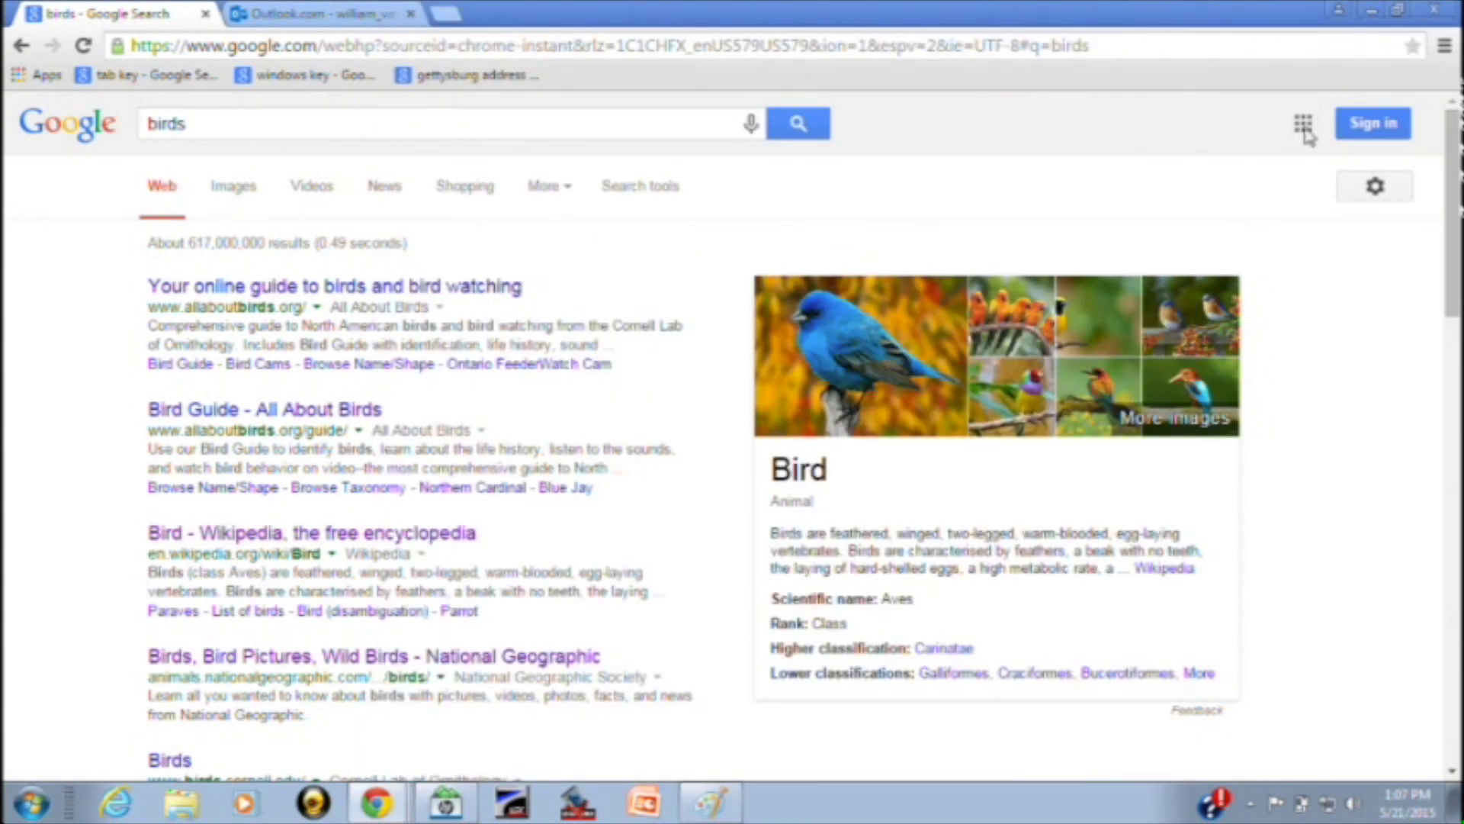
- Minimize the browser and open Paint in a maximized window
{"action": "left_click", "coordinate": [1371, 17]}
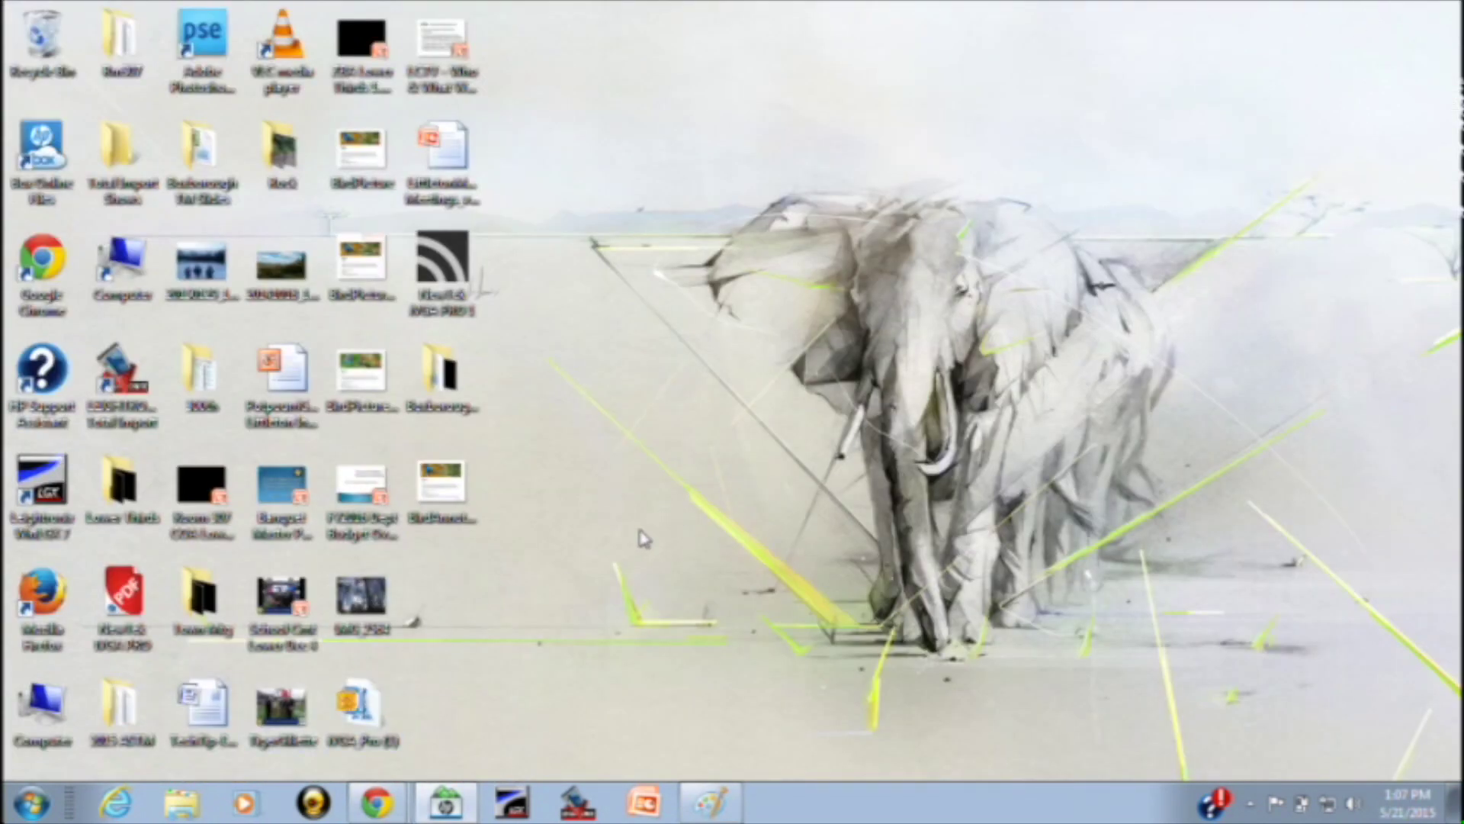
{"action": "left_click", "coordinate": [30, 811]}
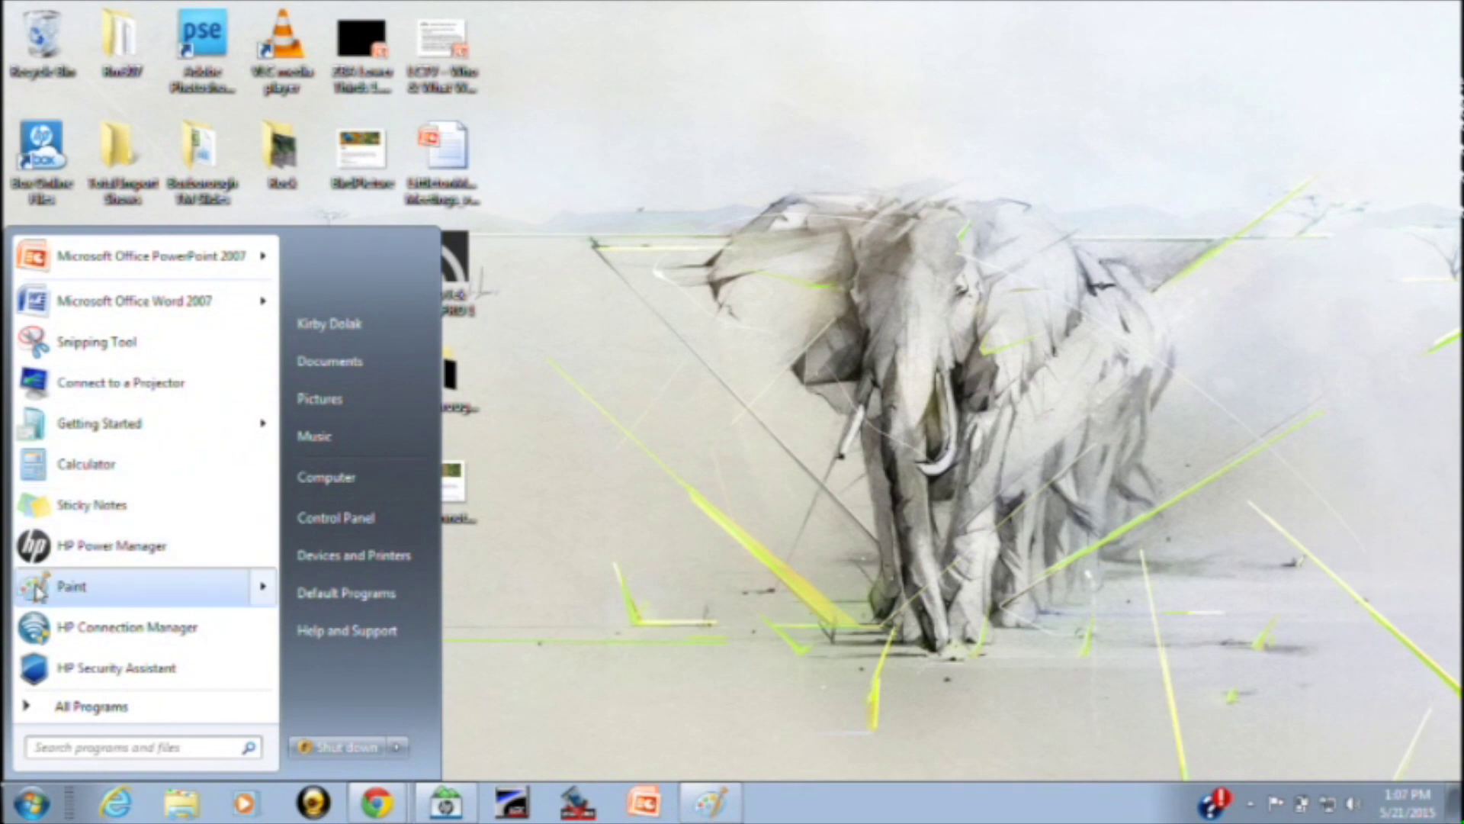
{"action": "mouse_move", "coordinate": [61, 593]}
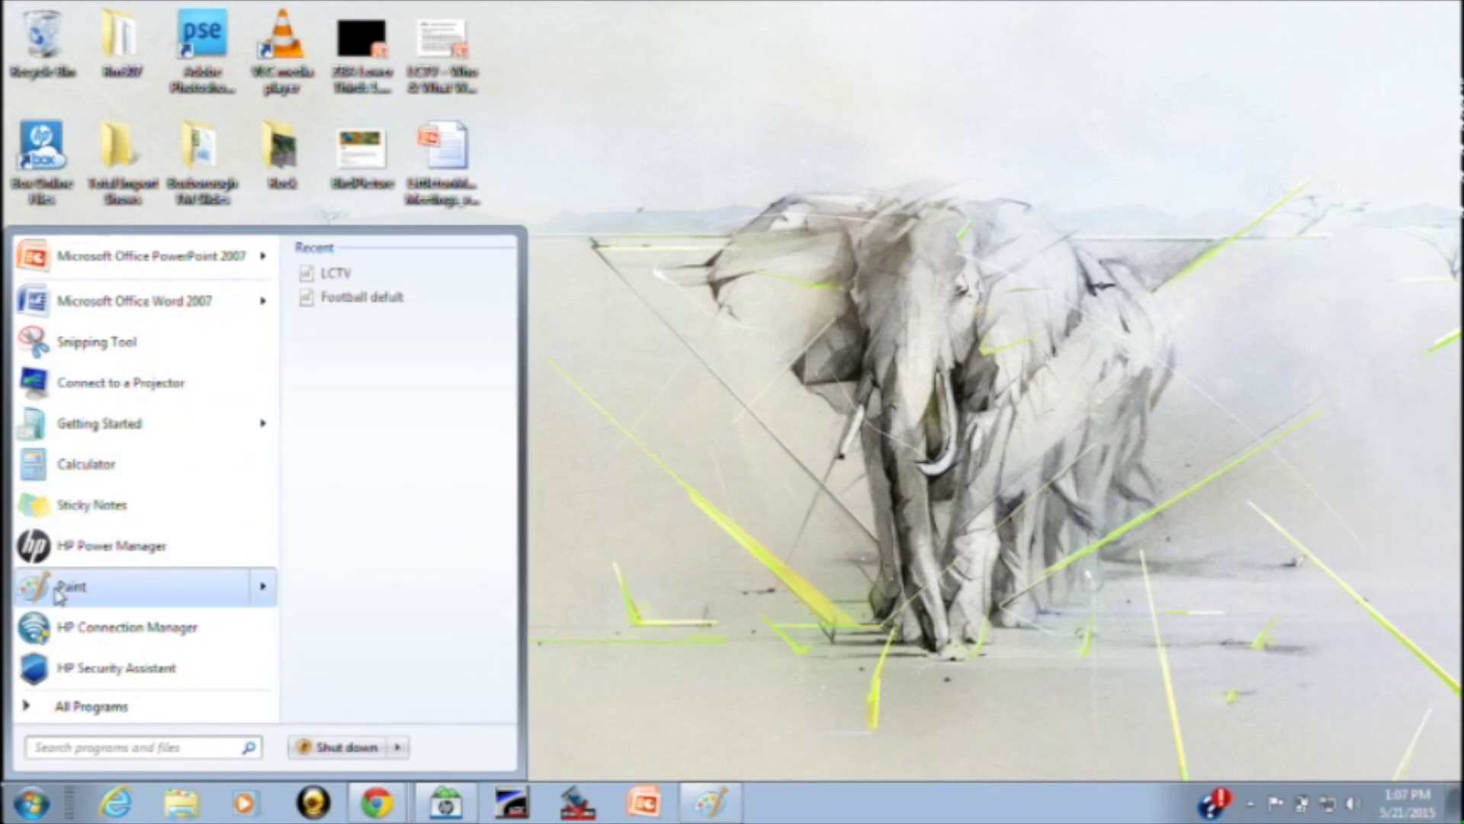
{"action": "left_click", "coordinate": [61, 593]}
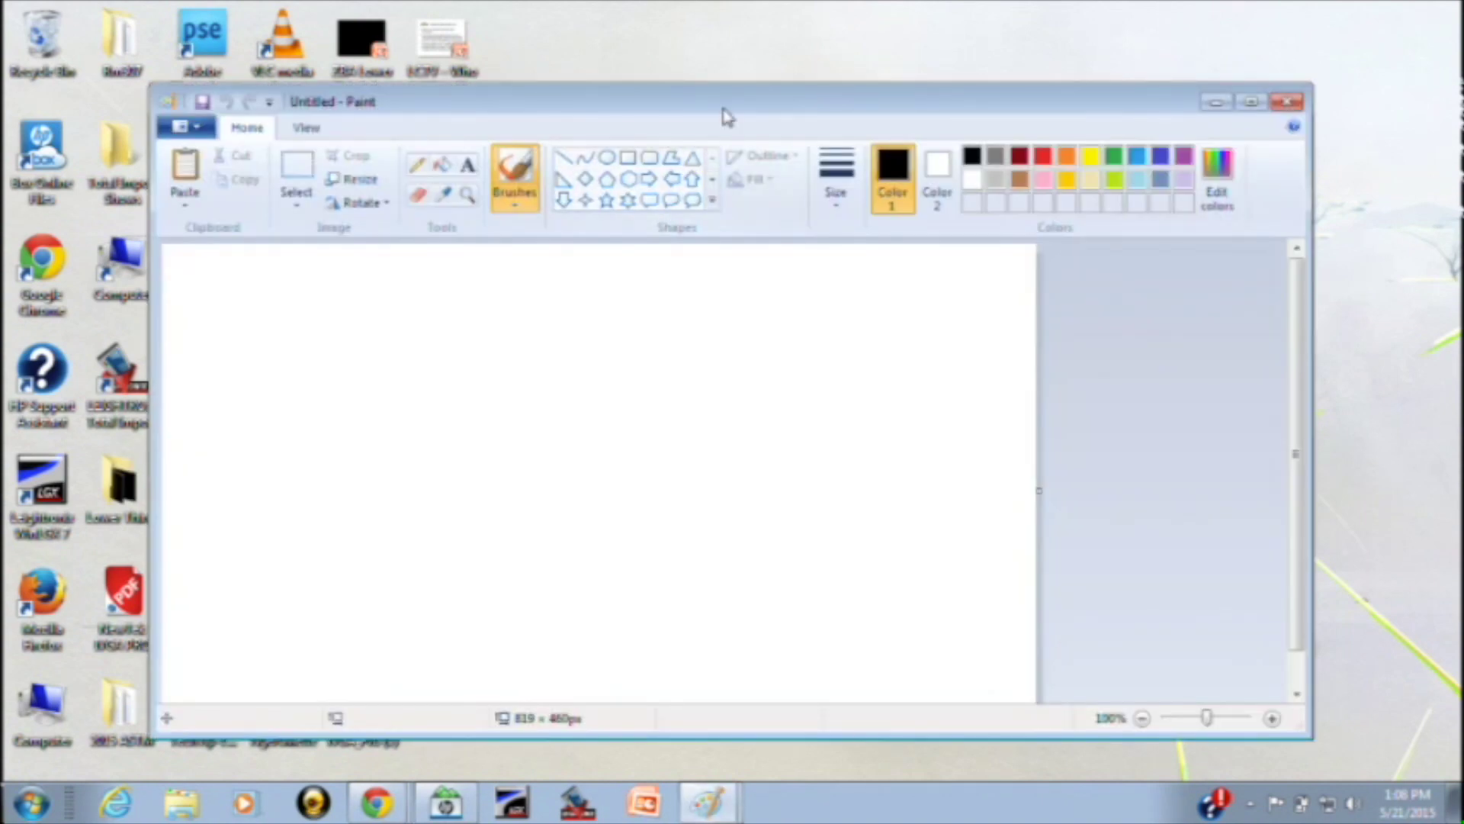
{"action": "mouse_move", "coordinate": [725, 101]}
{"action": "left_mouse_down"}
{"action": "mouse_move", "coordinate": [726, 66]}
{"action": "mouse_move", "coordinate": [642, 38]}
{"action": "left_mouse_up"}
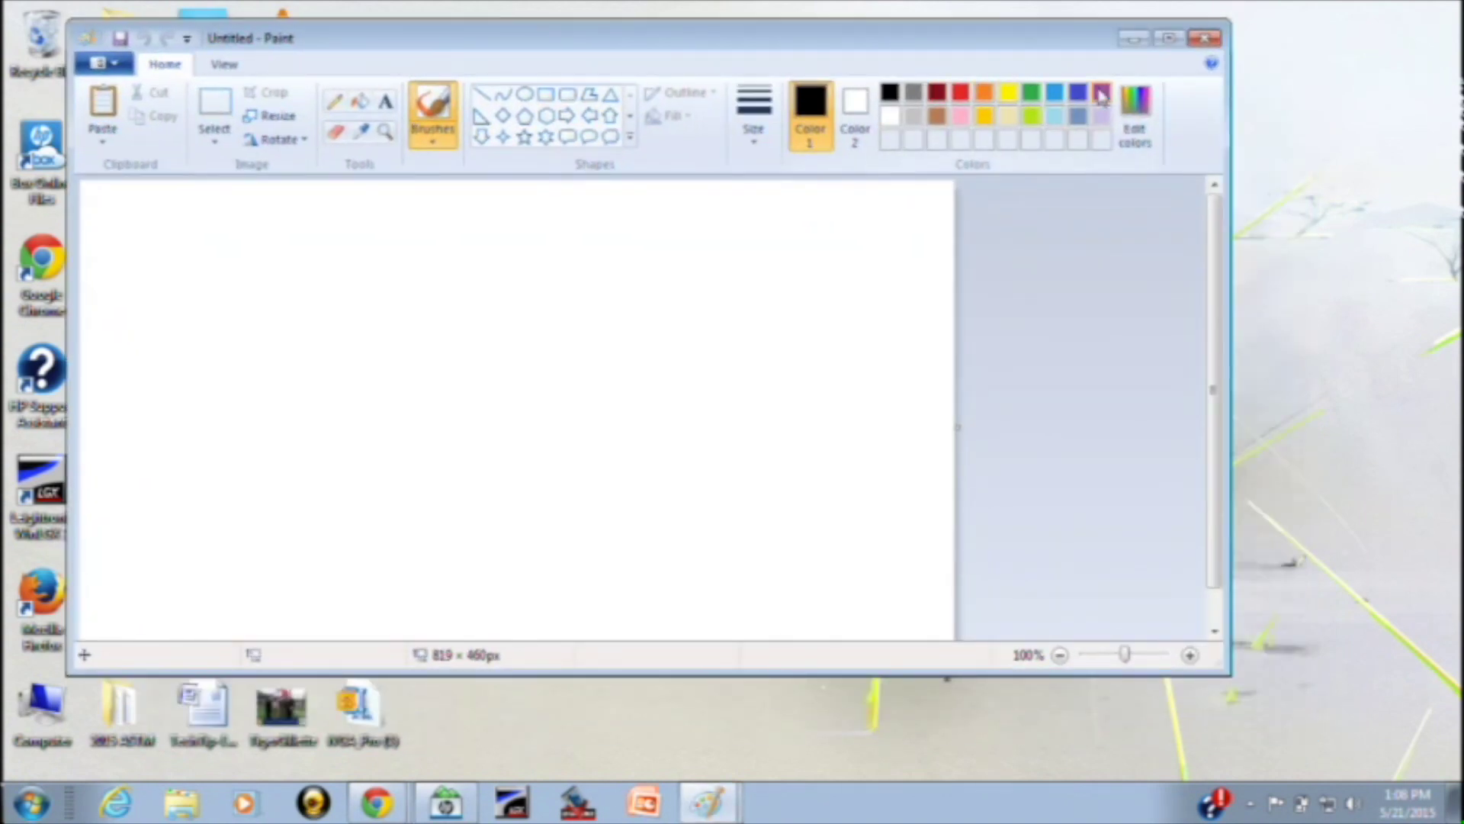
{"action": "left_click", "coordinate": [1167, 39]}
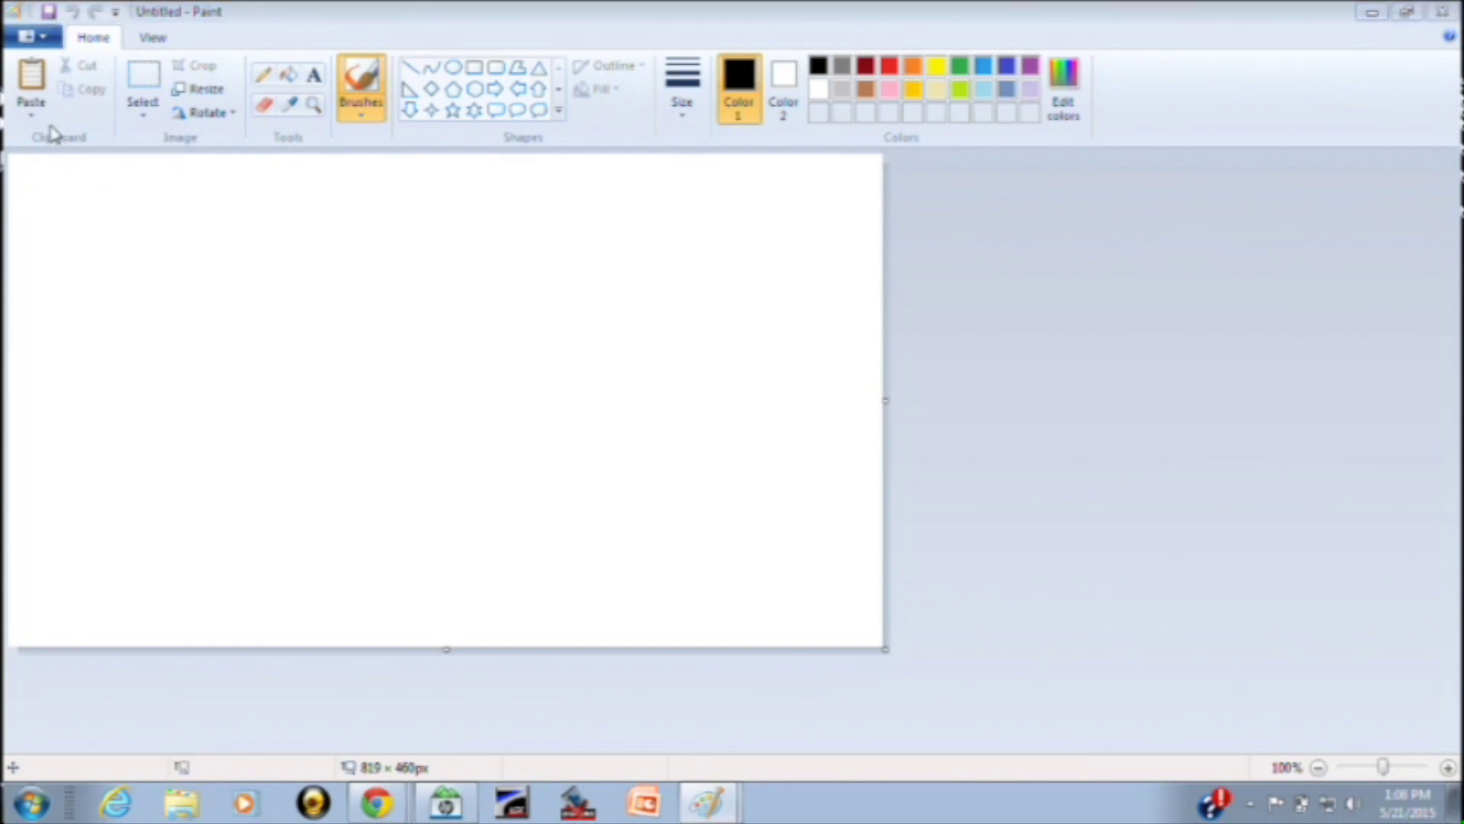
- Open the BirdAnnotationsPaint image from the Desktop in Paint
{"action": "key", "text": "ctrl+o"}
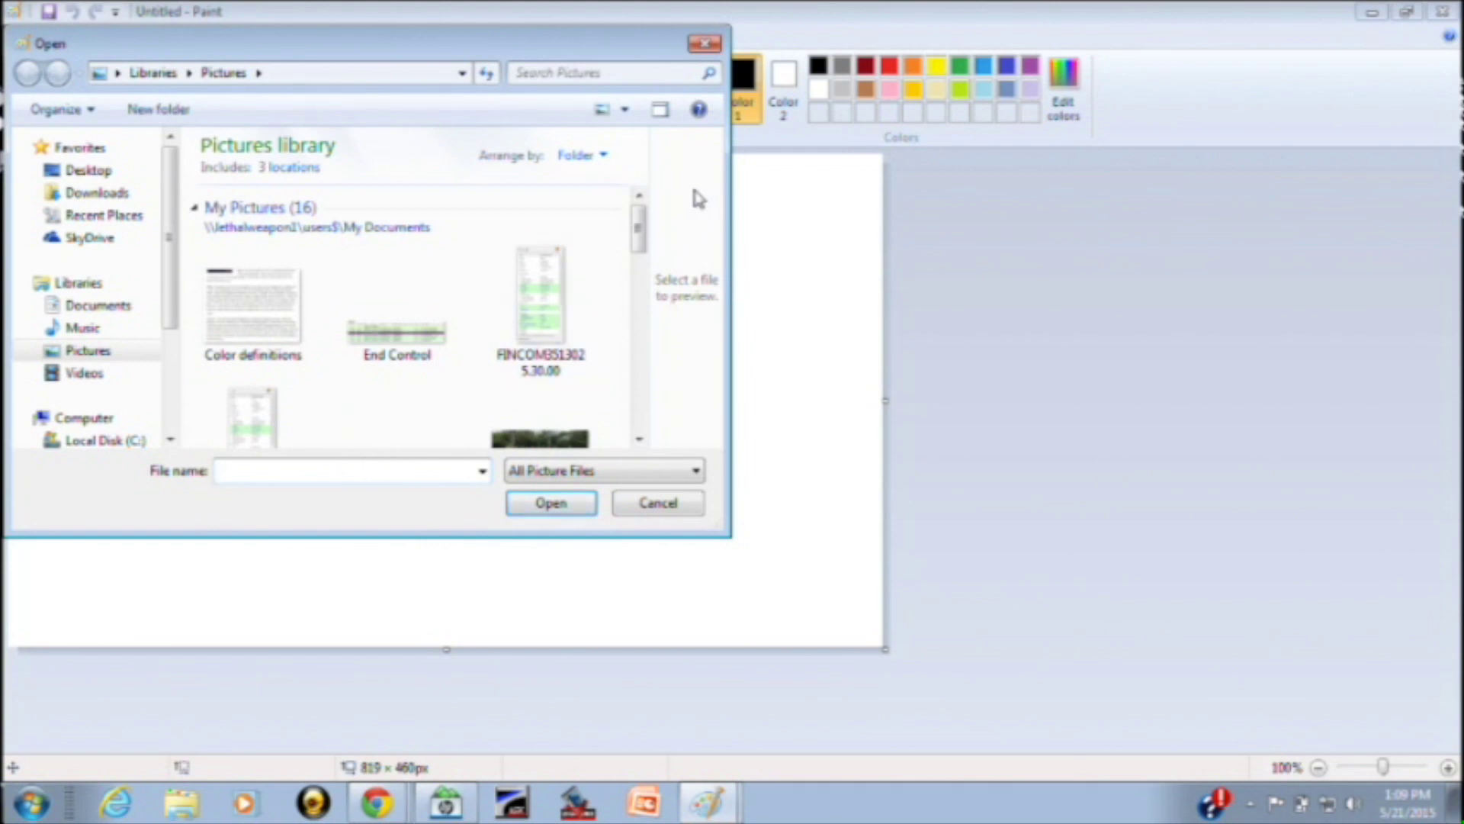
{"action": "left_click", "coordinate": [87, 171]}
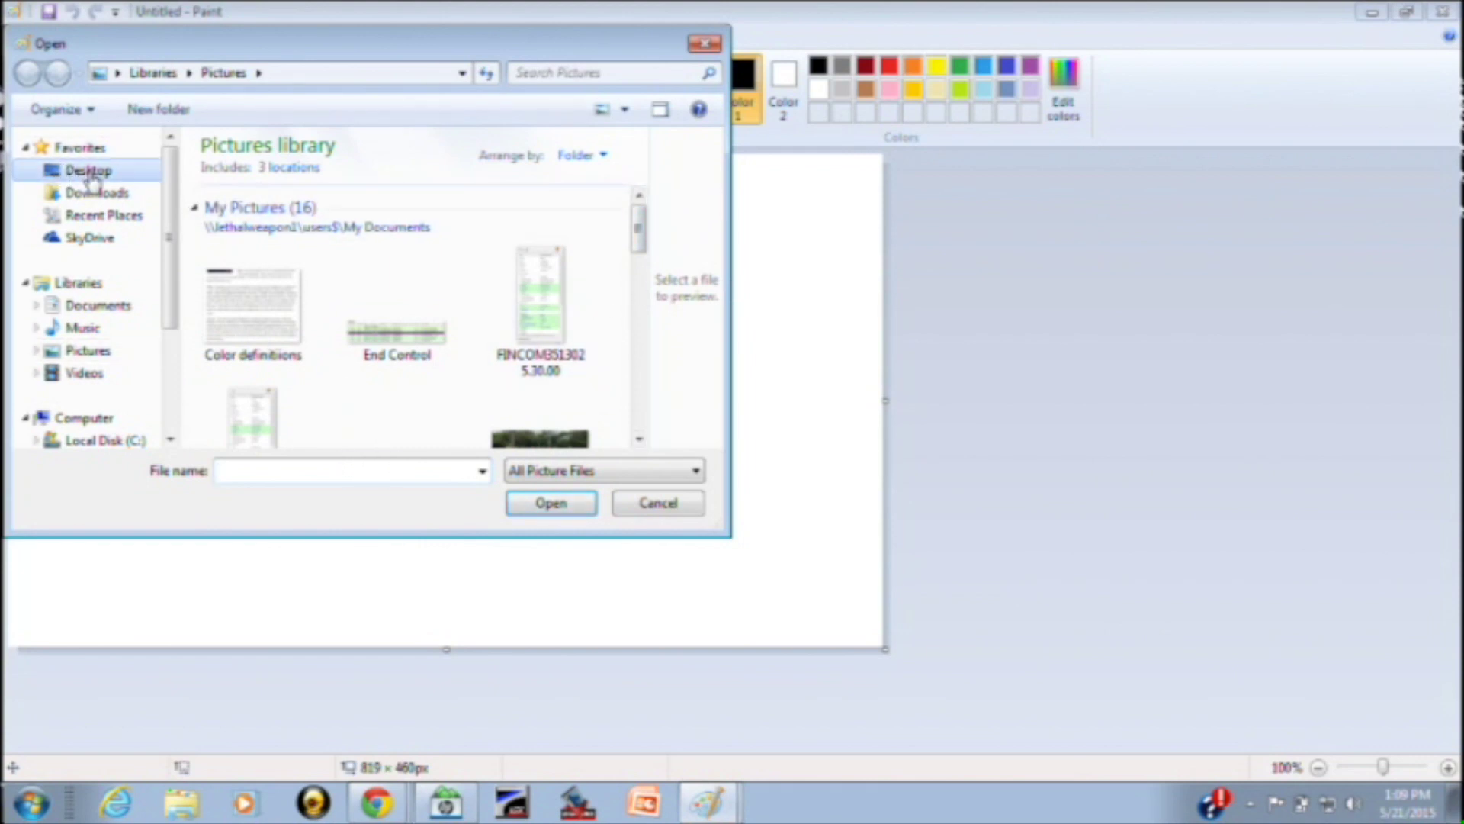
{"action": "left_click_drag", "start_coordinate": [638, 180], "coordinate": [620, 308]}
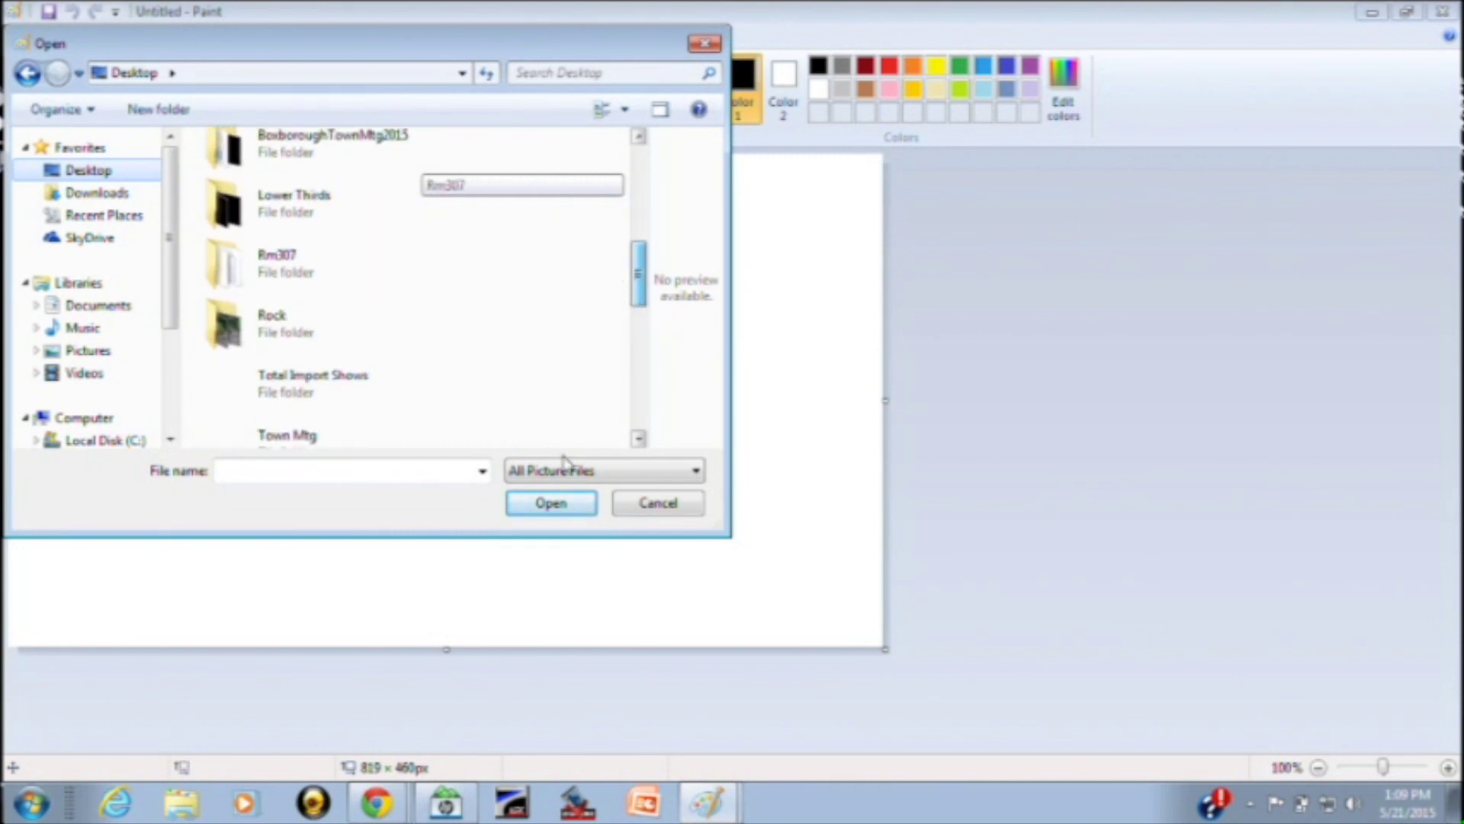
{"action": "scroll", "coordinate": [424, 494], "scroll_direction": "down", "scroll_amount": 2}
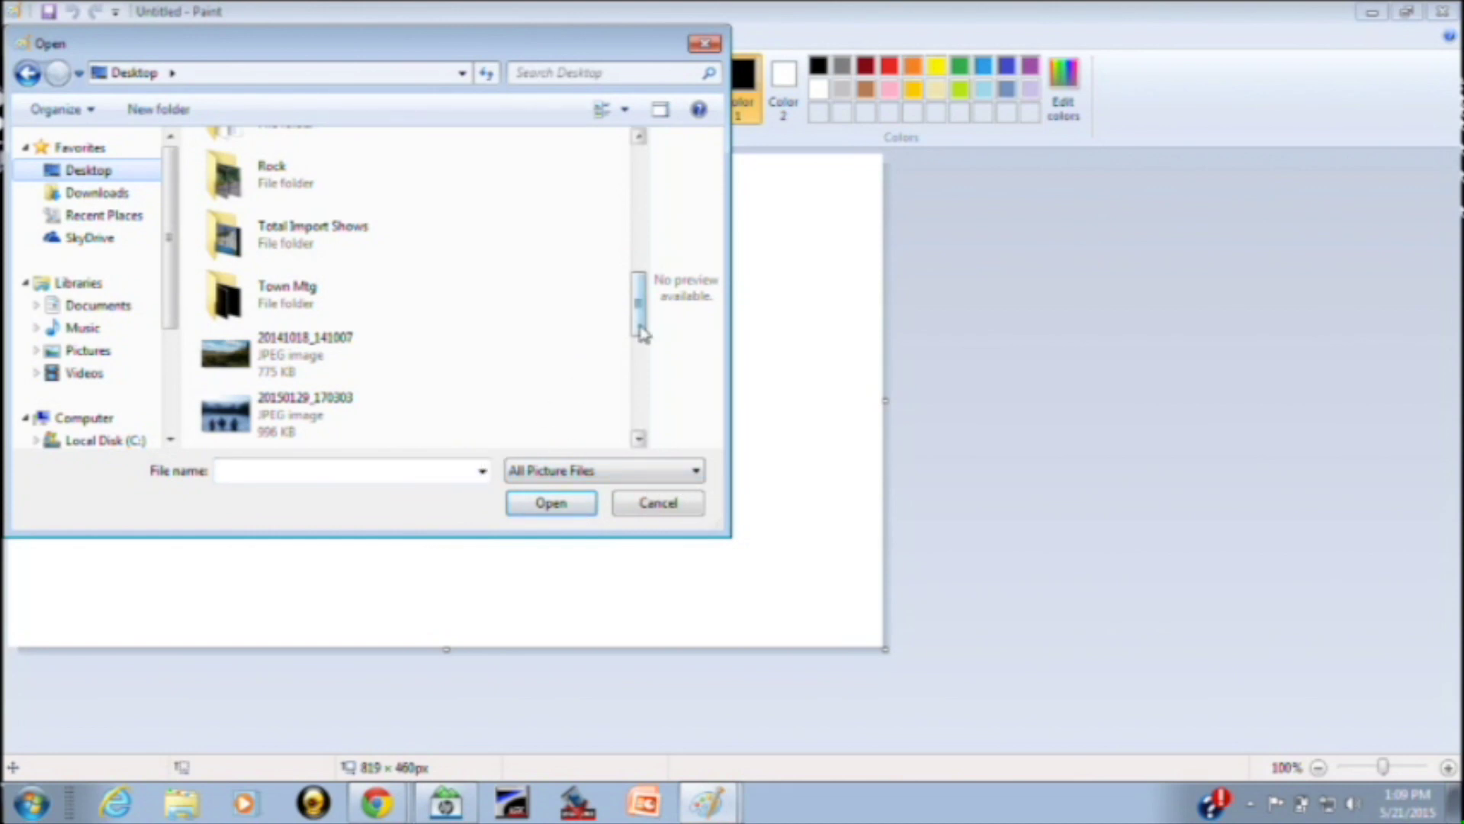
{"action": "left_click_drag", "start_coordinate": [638, 330], "coordinate": [640, 371]}
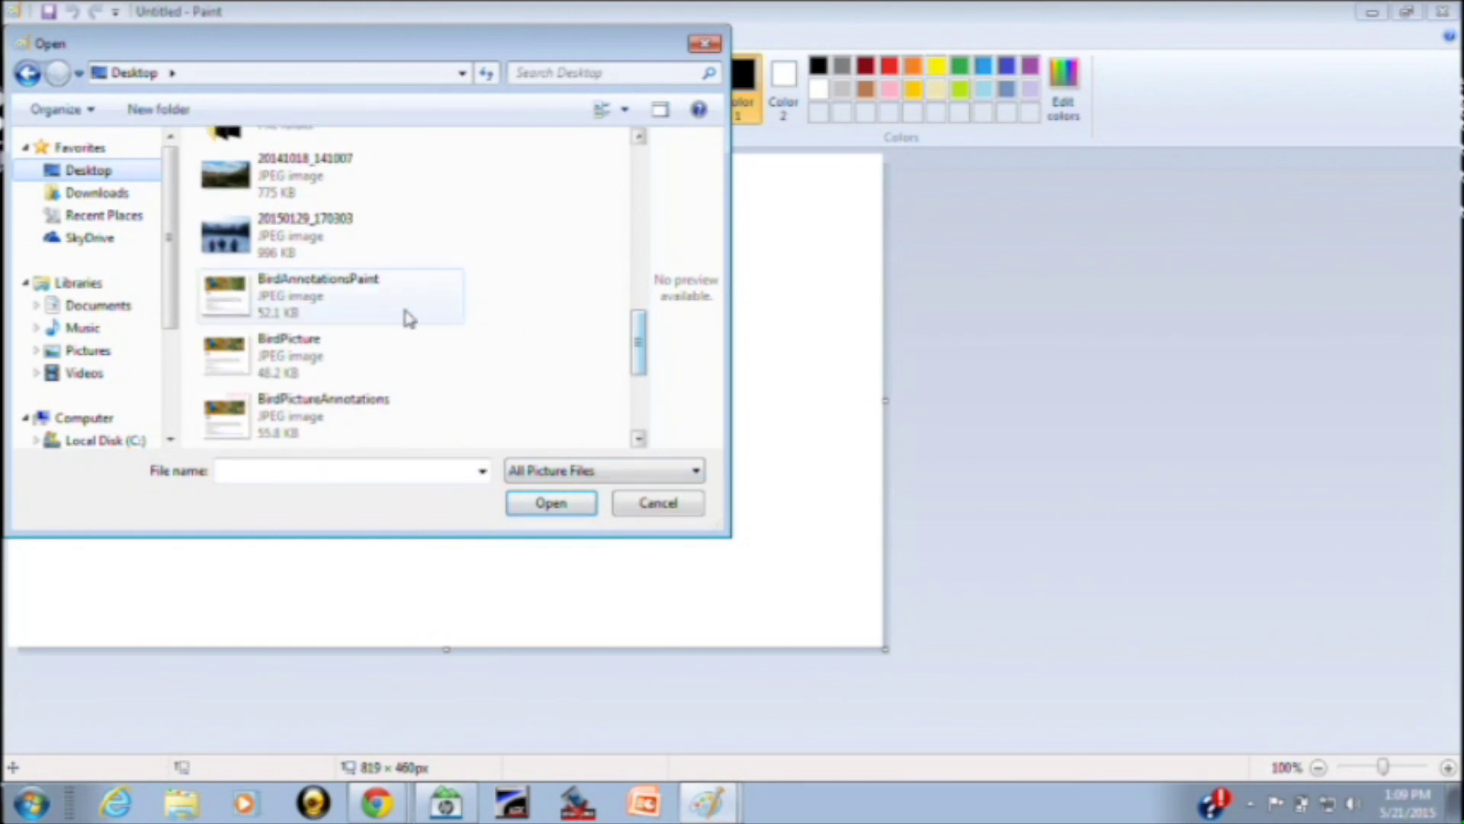
{"action": "double_click", "coordinate": [299, 303]}
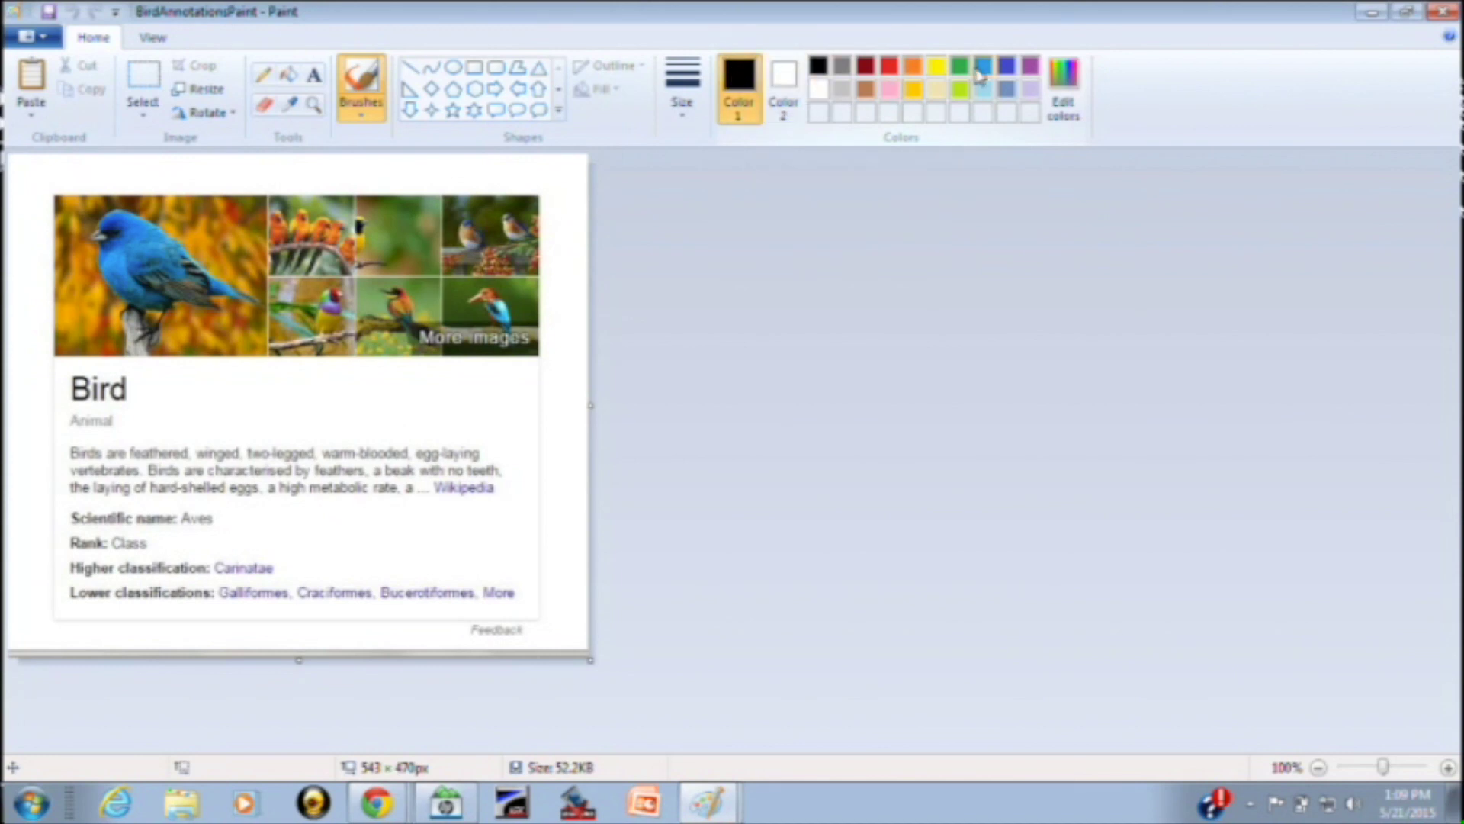
- Draw an indigo ellipse about 127 × 114 px around the upper-right photo of the two perched birds
{"action": "left_click", "coordinate": [1005, 68]}
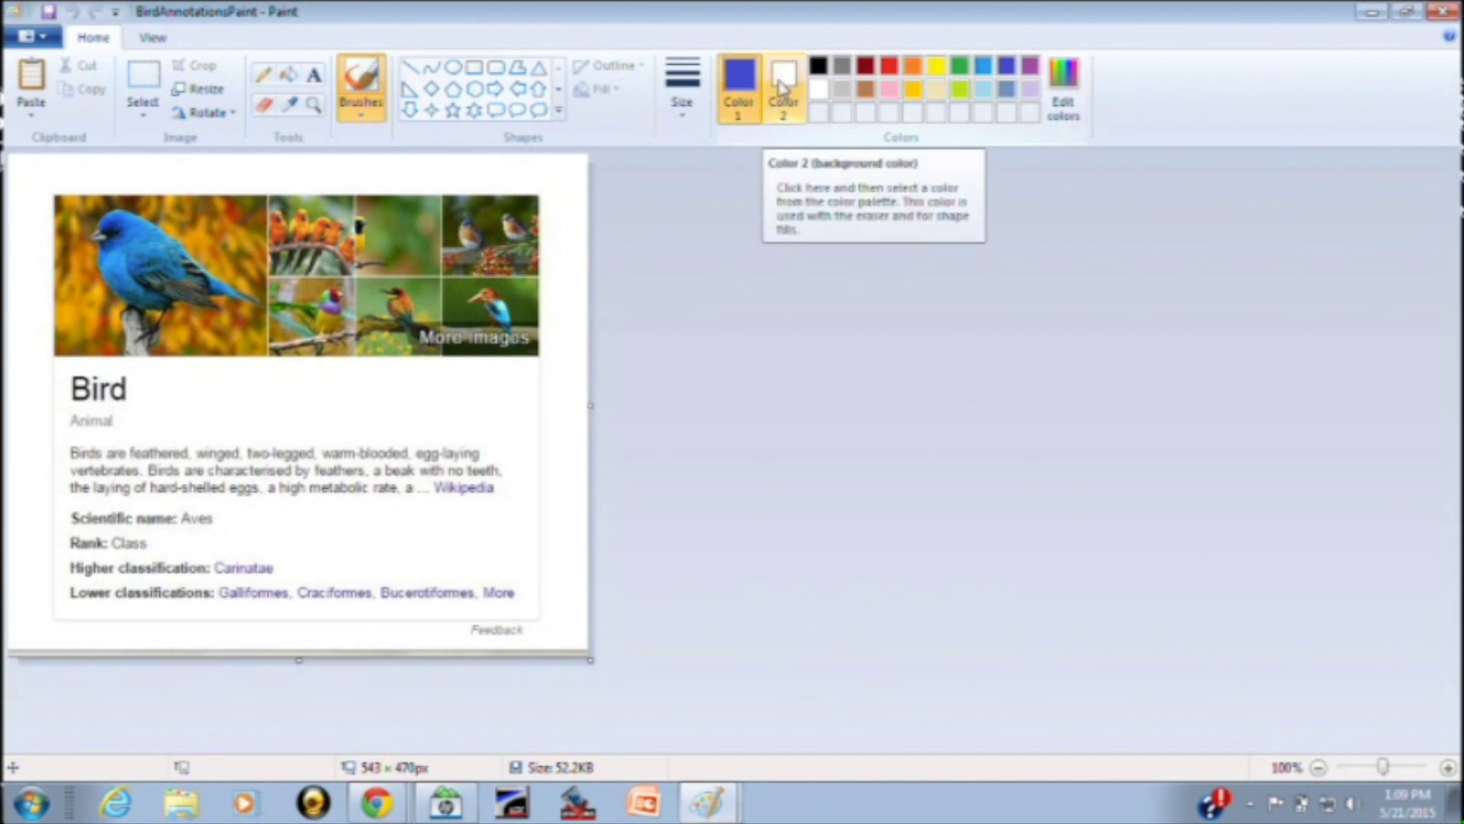
{"action": "left_click", "coordinate": [454, 70]}
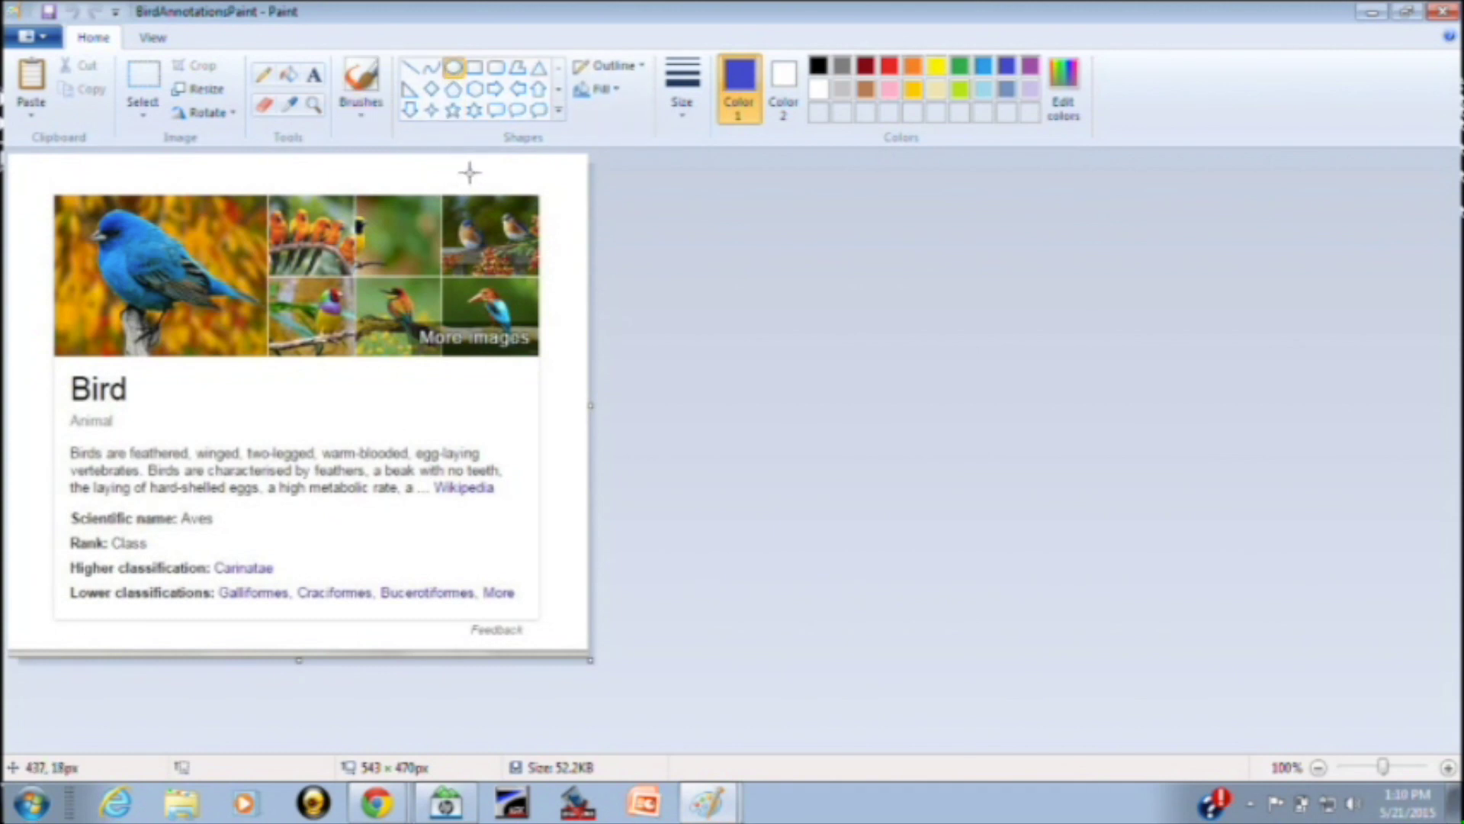
{"action": "left_click_drag", "start_coordinate": [469, 170], "coordinate": [424, 292]}
{"action": "left_click_drag", "start_coordinate": [469, 232], "coordinate": [557, 251]}
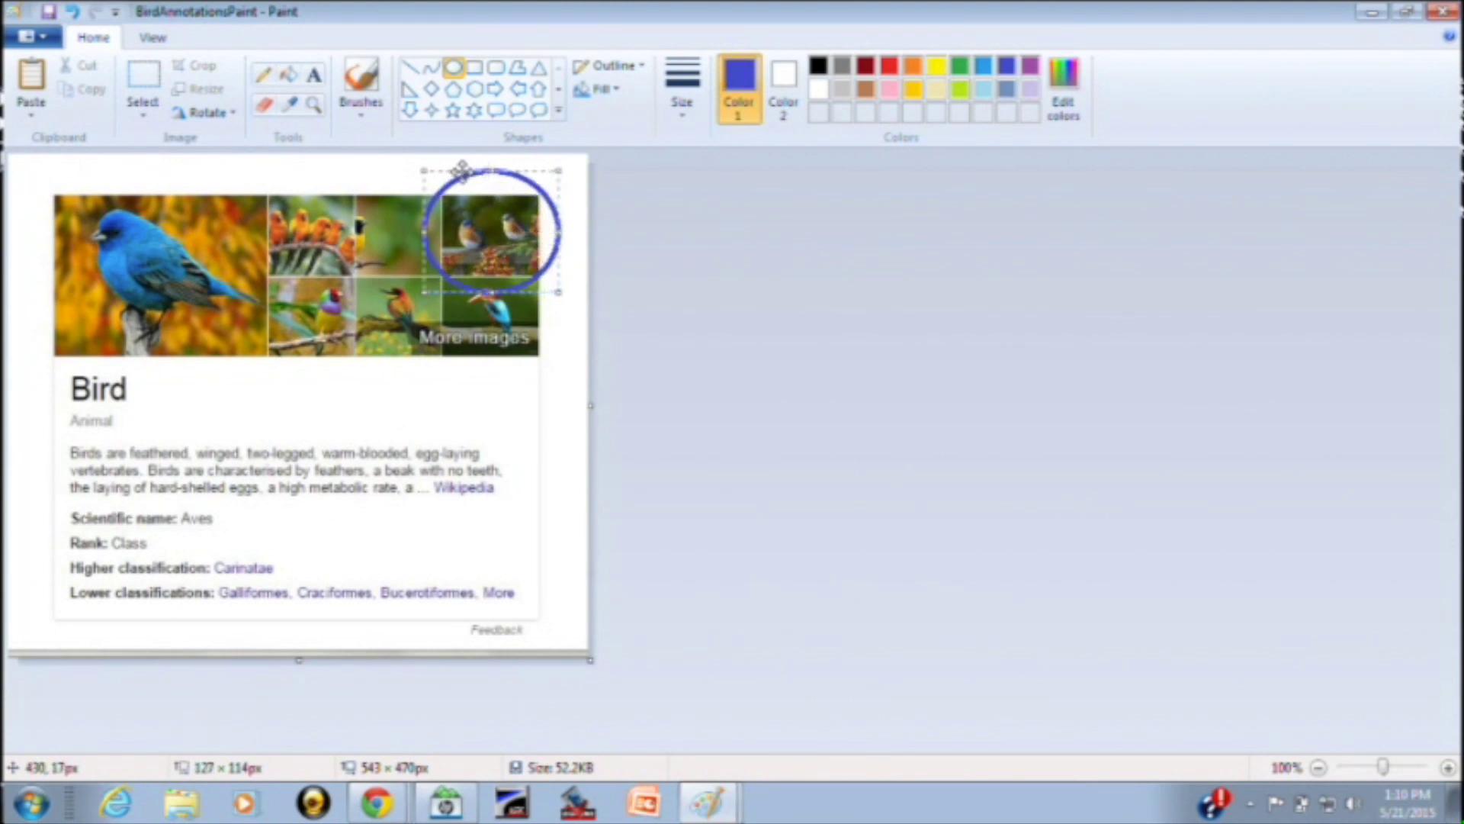
{"action": "left_click_drag", "start_coordinate": [462, 167], "coordinate": [462, 172]}
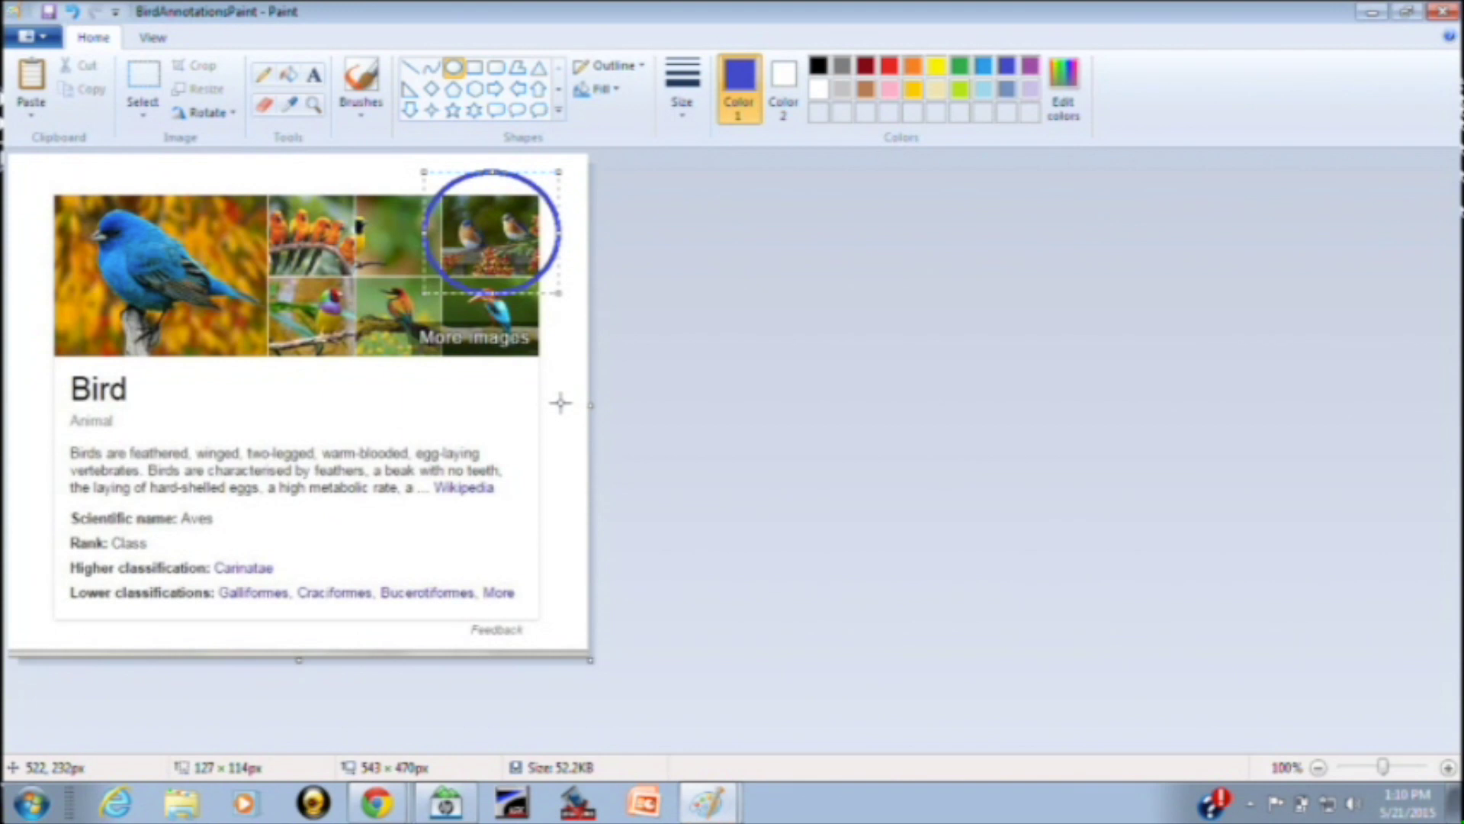
{"action": "left_click", "coordinate": [567, 336]}
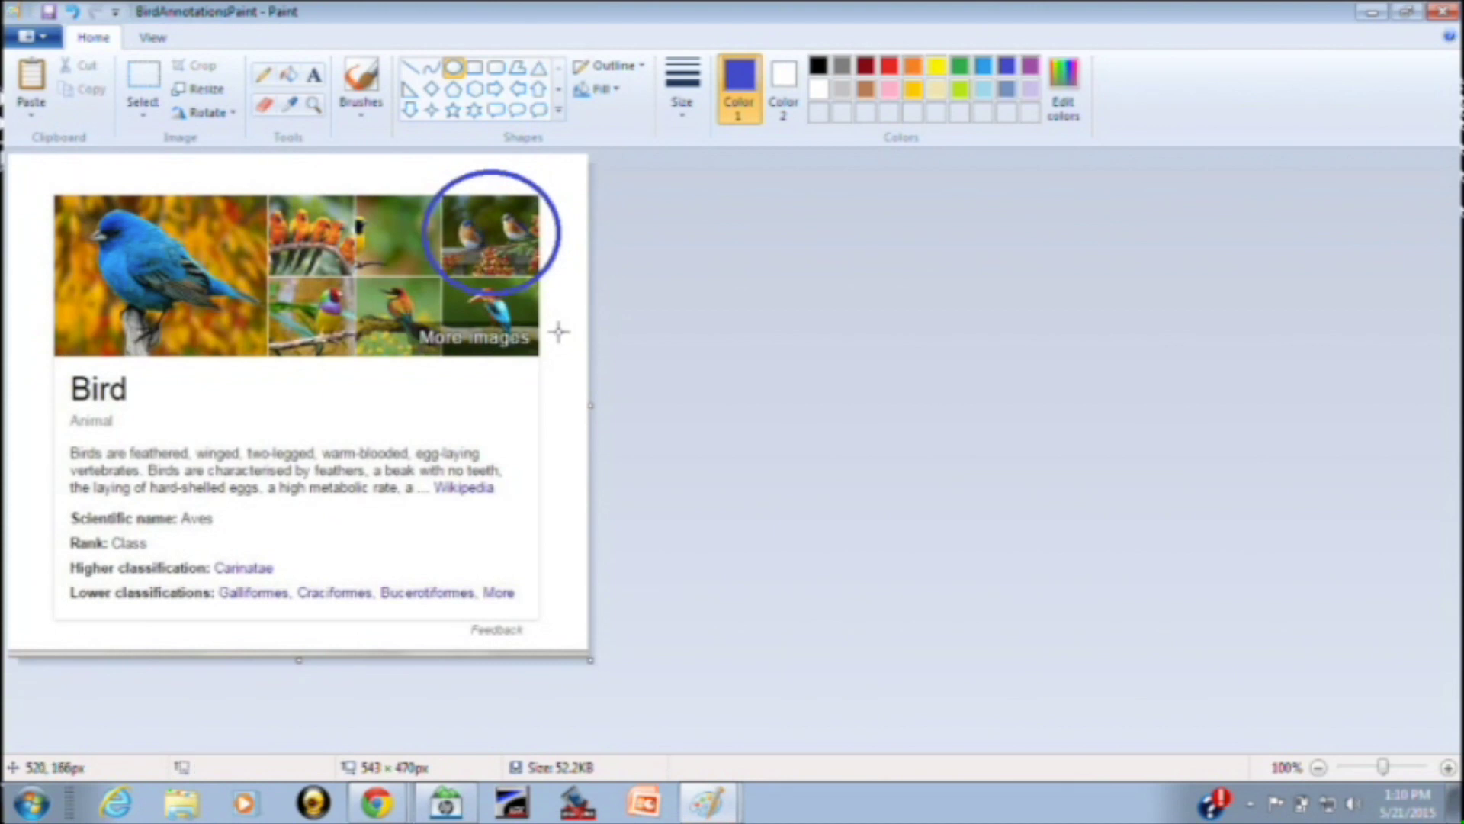
- Draw an up arrow pointing at the circled photo from below, shift it slightly left and shorten it to about 35 × 88 px
{"action": "left_click", "coordinate": [539, 92]}
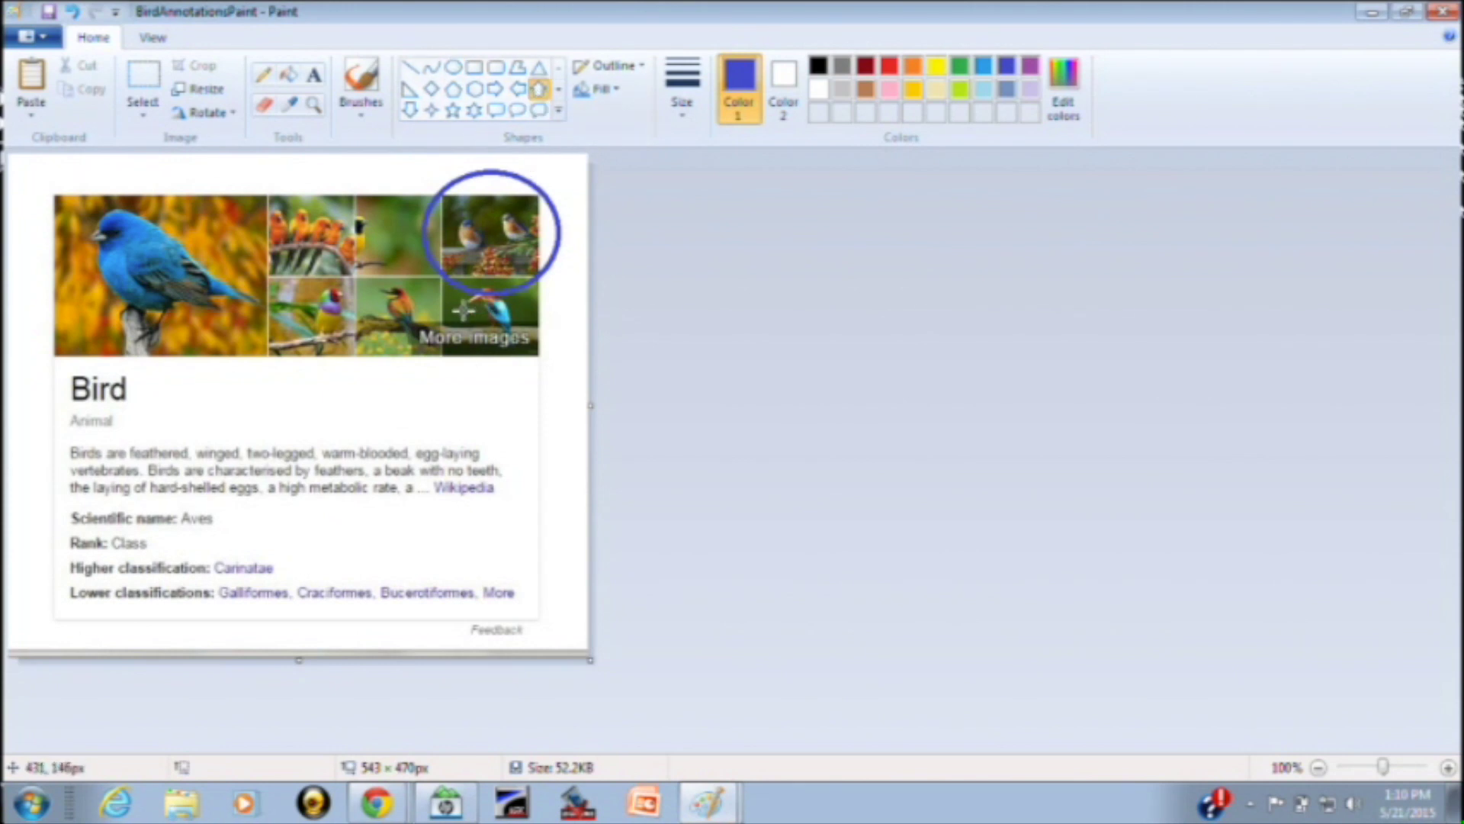
{"action": "left_click_drag", "start_coordinate": [480, 305], "coordinate": [517, 437]}
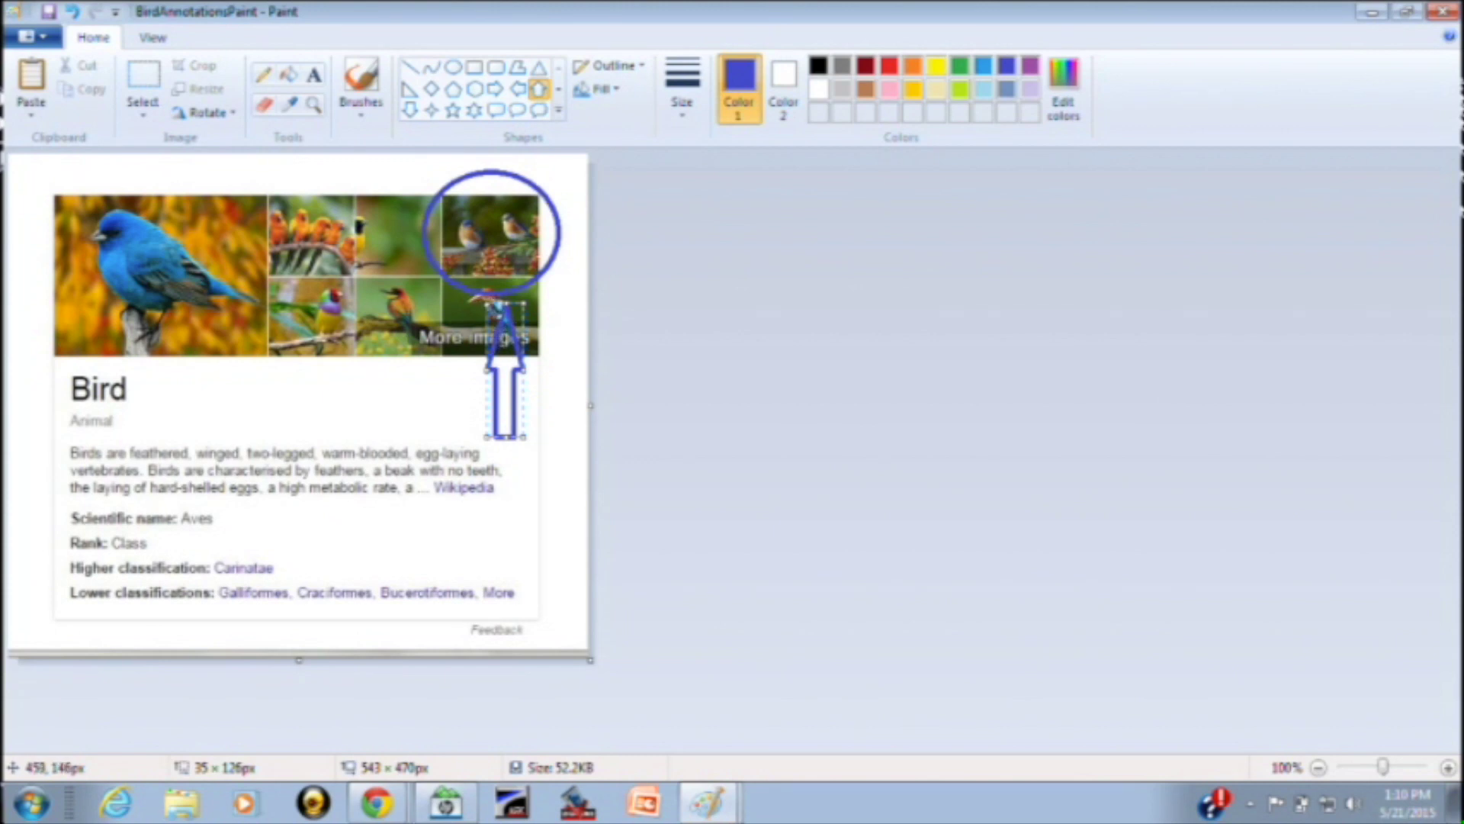
{"action": "left_click_drag", "start_coordinate": [496, 321], "coordinate": [486, 315]}
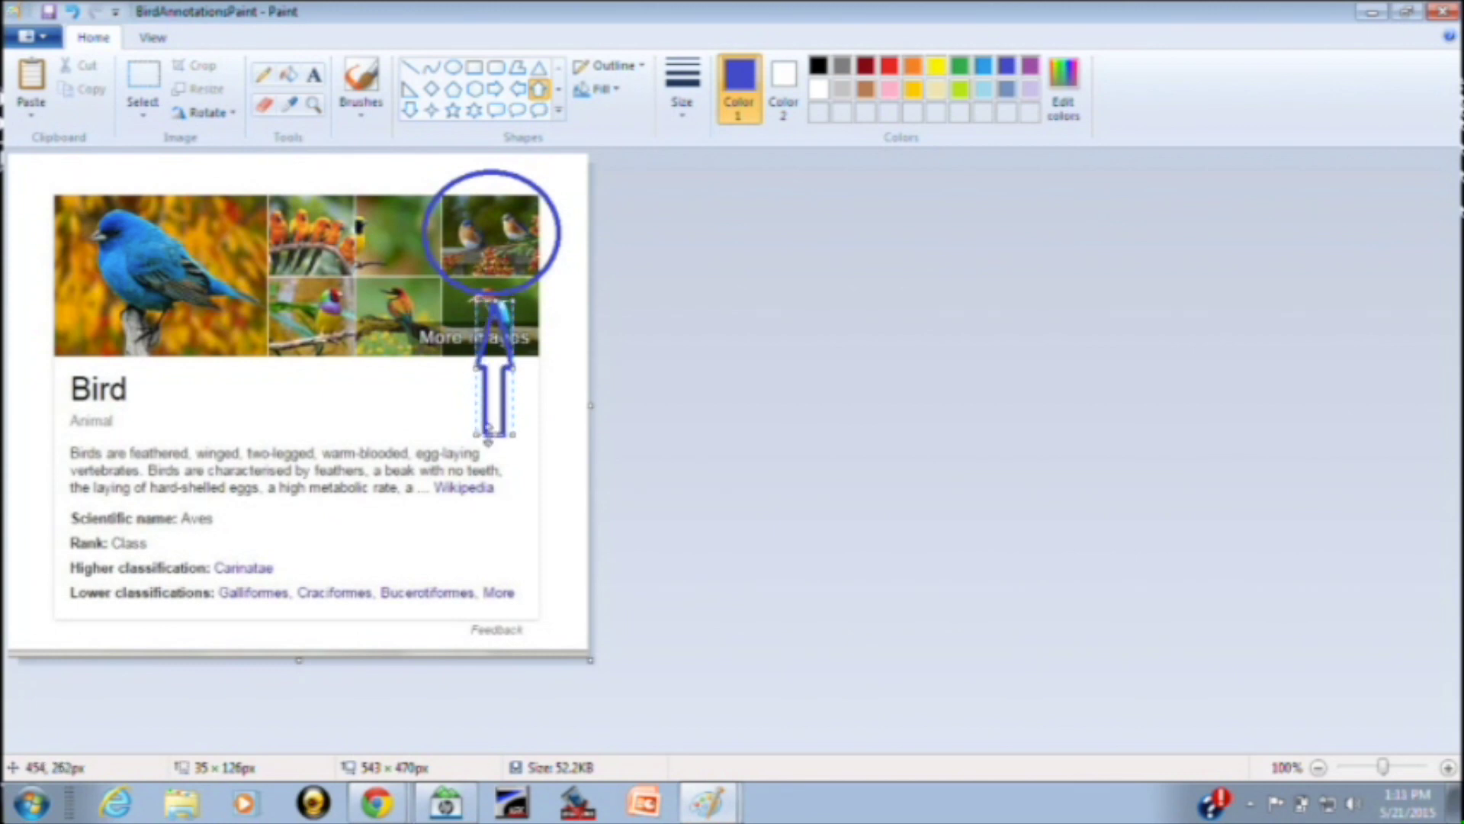
{"action": "left_click_drag", "start_coordinate": [488, 441], "coordinate": [488, 401]}
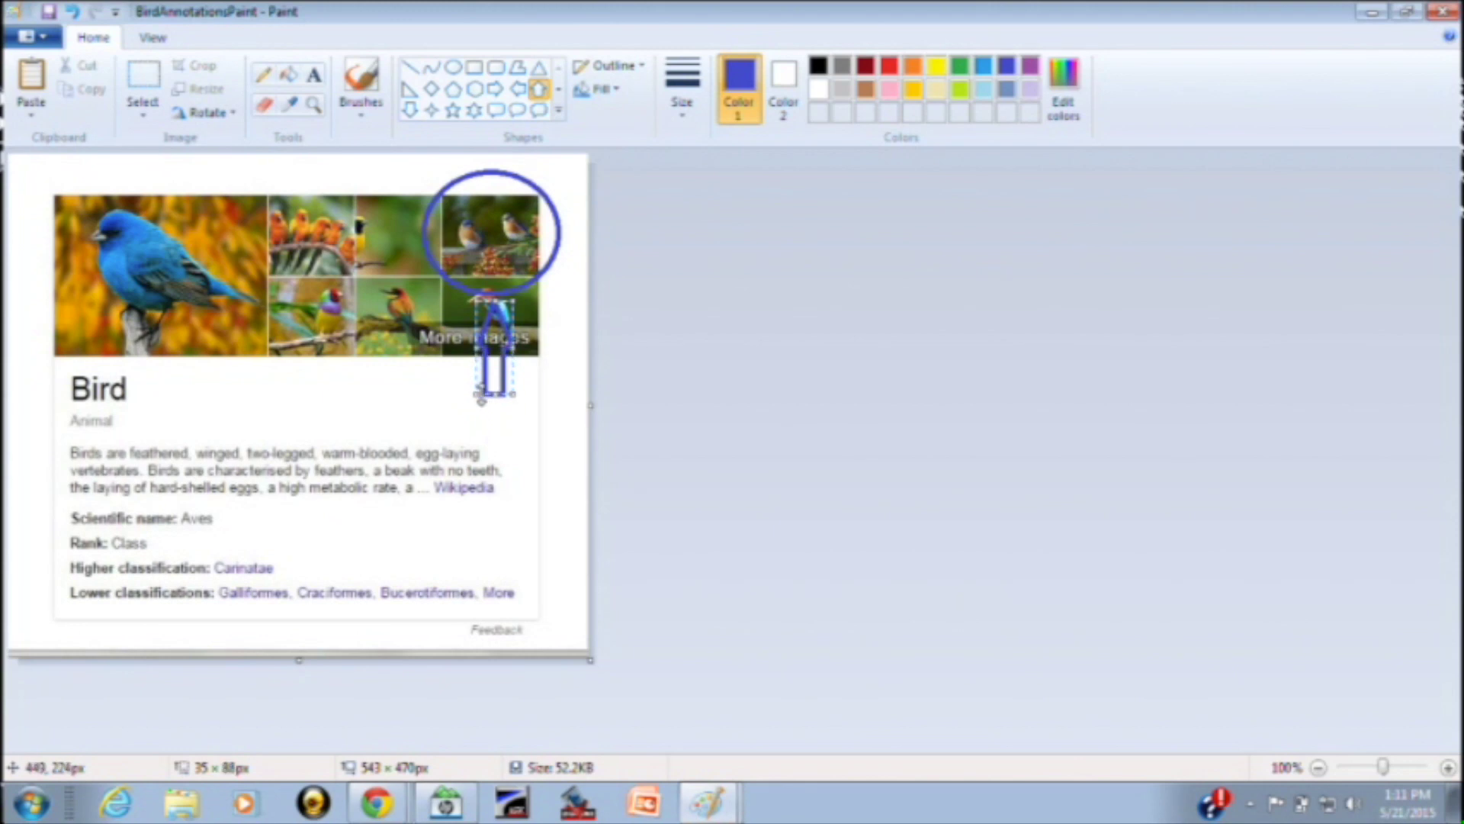
{"action": "left_click", "coordinate": [408, 380]}
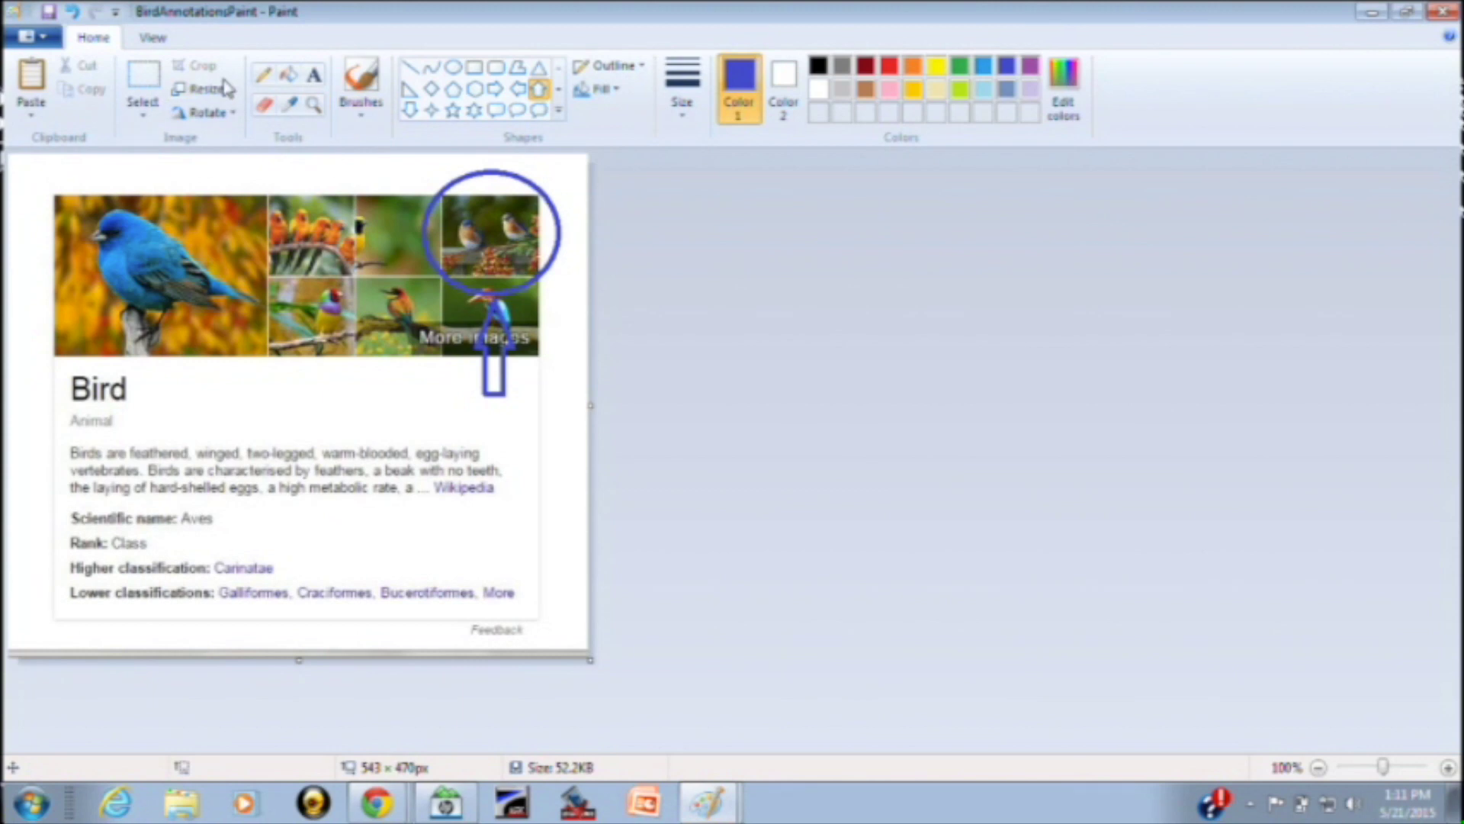
- Try handwriting letters with the Pencil in the blank area below the photos, and undo the strokes
{"action": "left_click", "coordinate": [262, 79]}
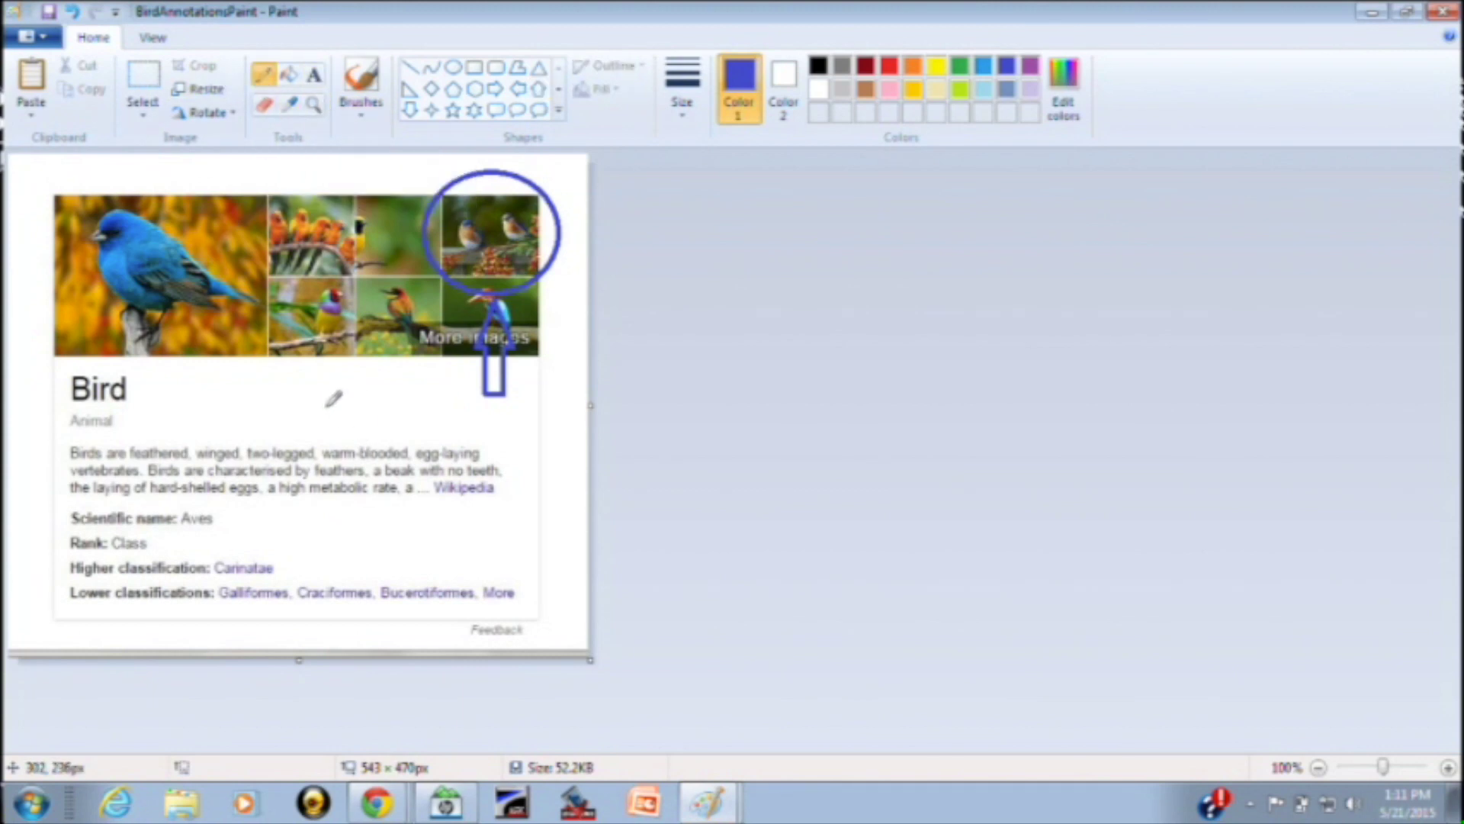
{"action": "mouse_move", "coordinate": [329, 405]}
{"action": "left_mouse_down"}
{"action": "mouse_move", "coordinate": [325, 419]}
{"action": "mouse_move", "coordinate": [336, 406]}
{"action": "mouse_move", "coordinate": [337, 426]}
{"action": "mouse_move", "coordinate": [349, 418]}
{"action": "mouse_move", "coordinate": [337, 437]}
{"action": "left_mouse_up"}
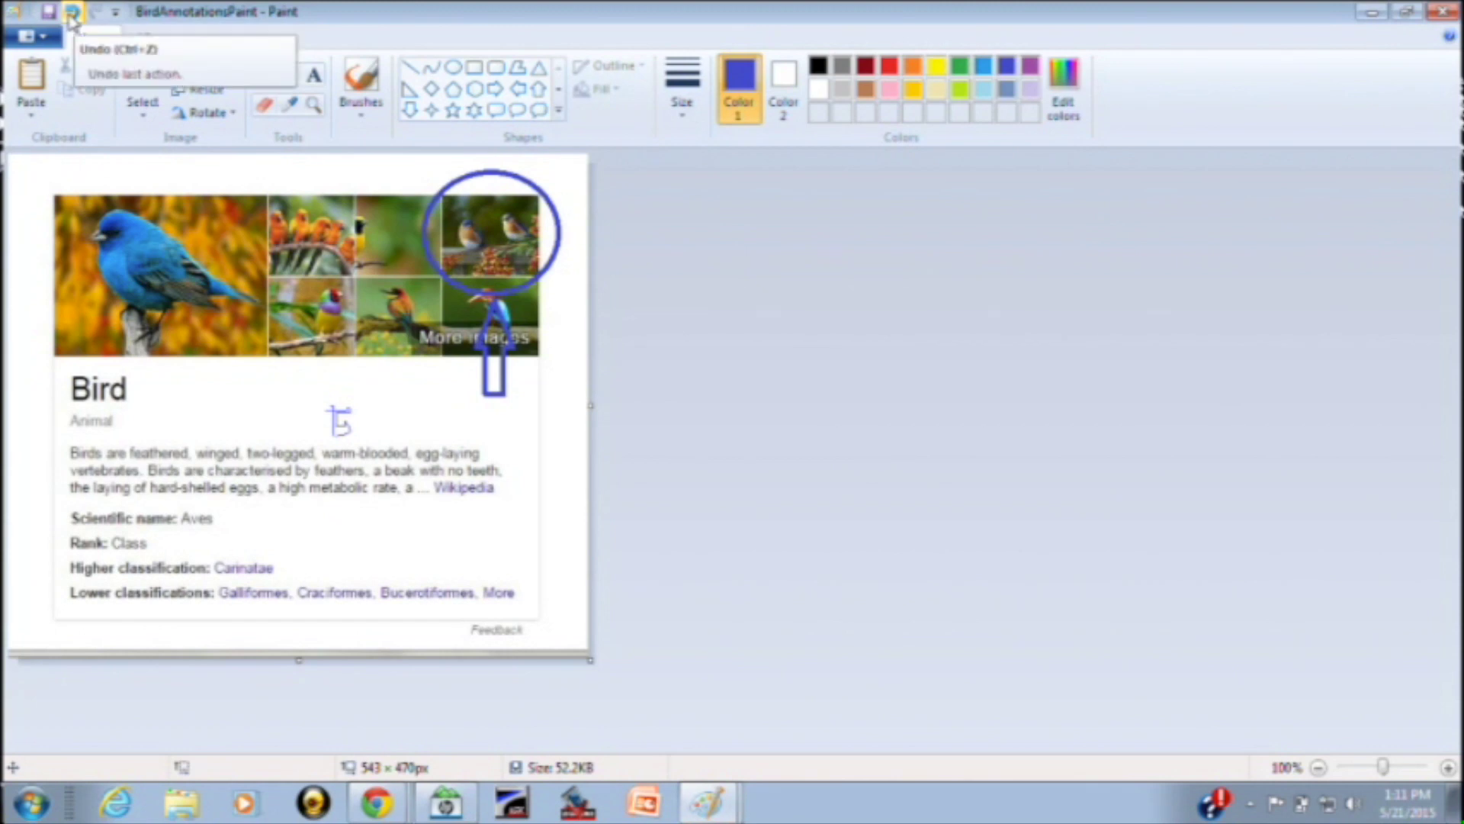
{"action": "left_click", "coordinate": [71, 12]}
{"action": "left_click", "coordinate": [71, 12]}
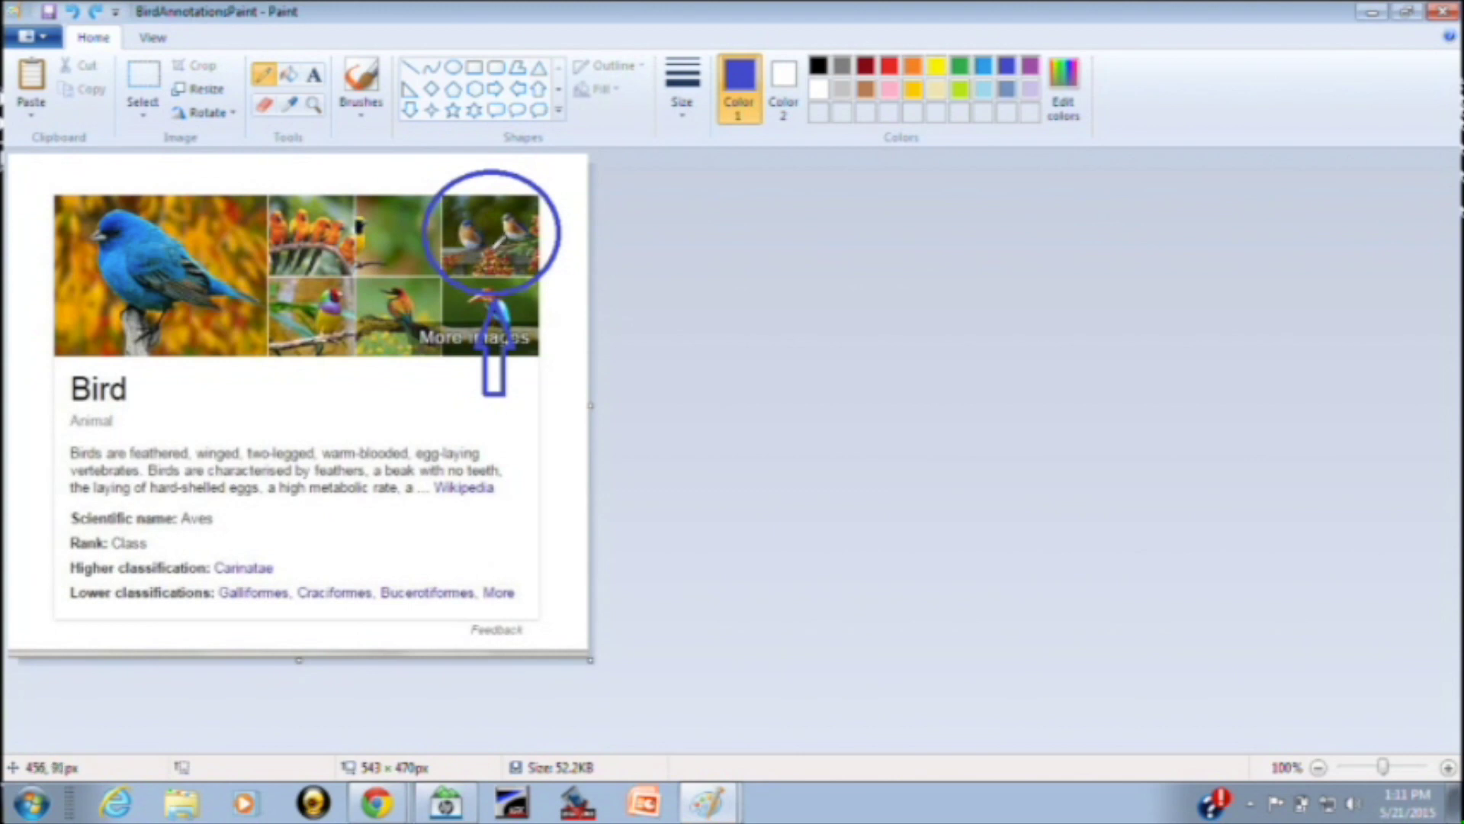
- Add the text label "Eastern Blue Bird" in a box about 199 × 38 px just below the arrow, at font size 18
{"action": "left_click", "coordinate": [313, 76]}
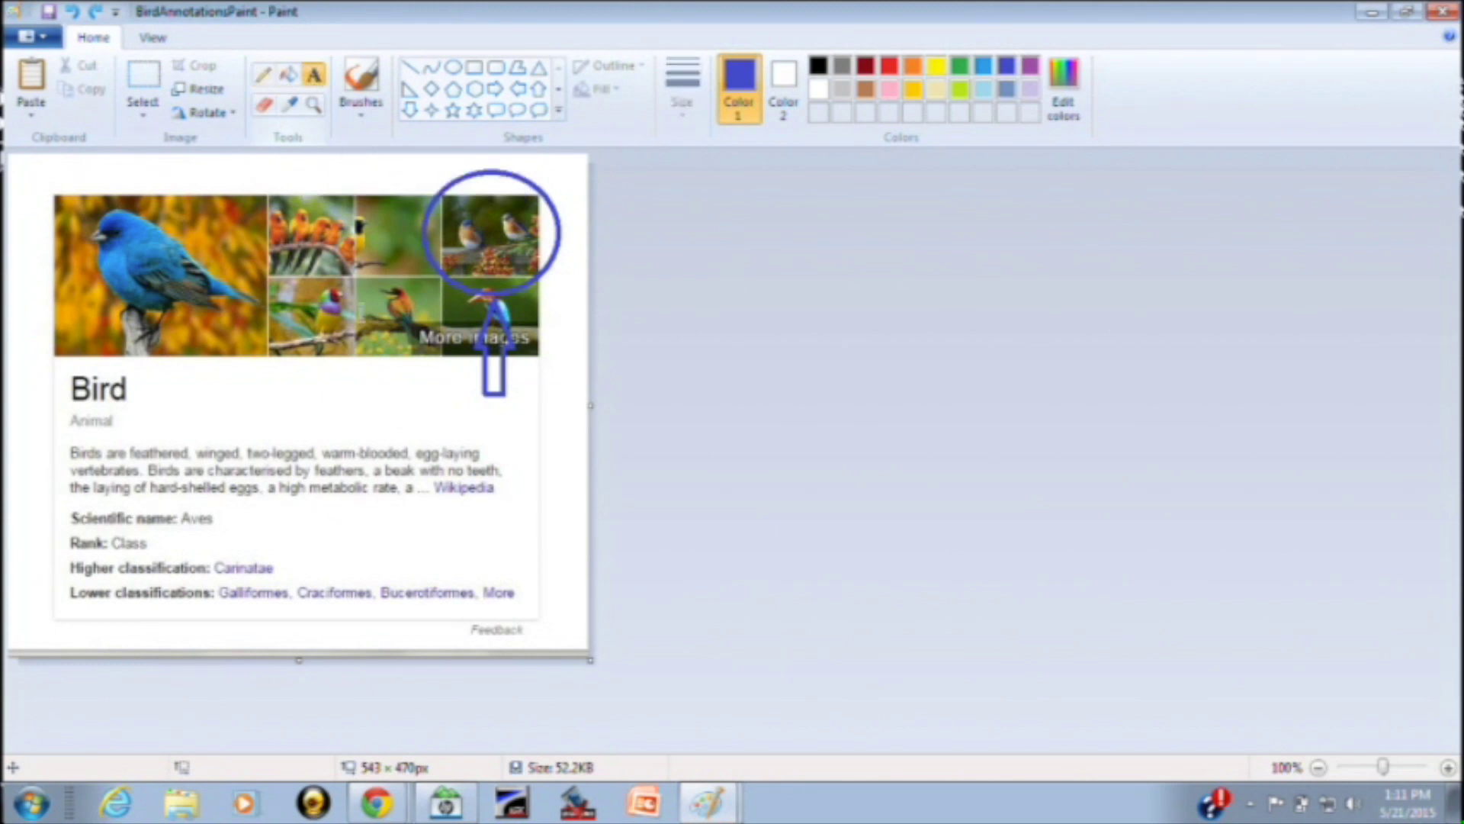
{"action": "left_click_drag", "start_coordinate": [368, 399], "coordinate": [575, 439]}
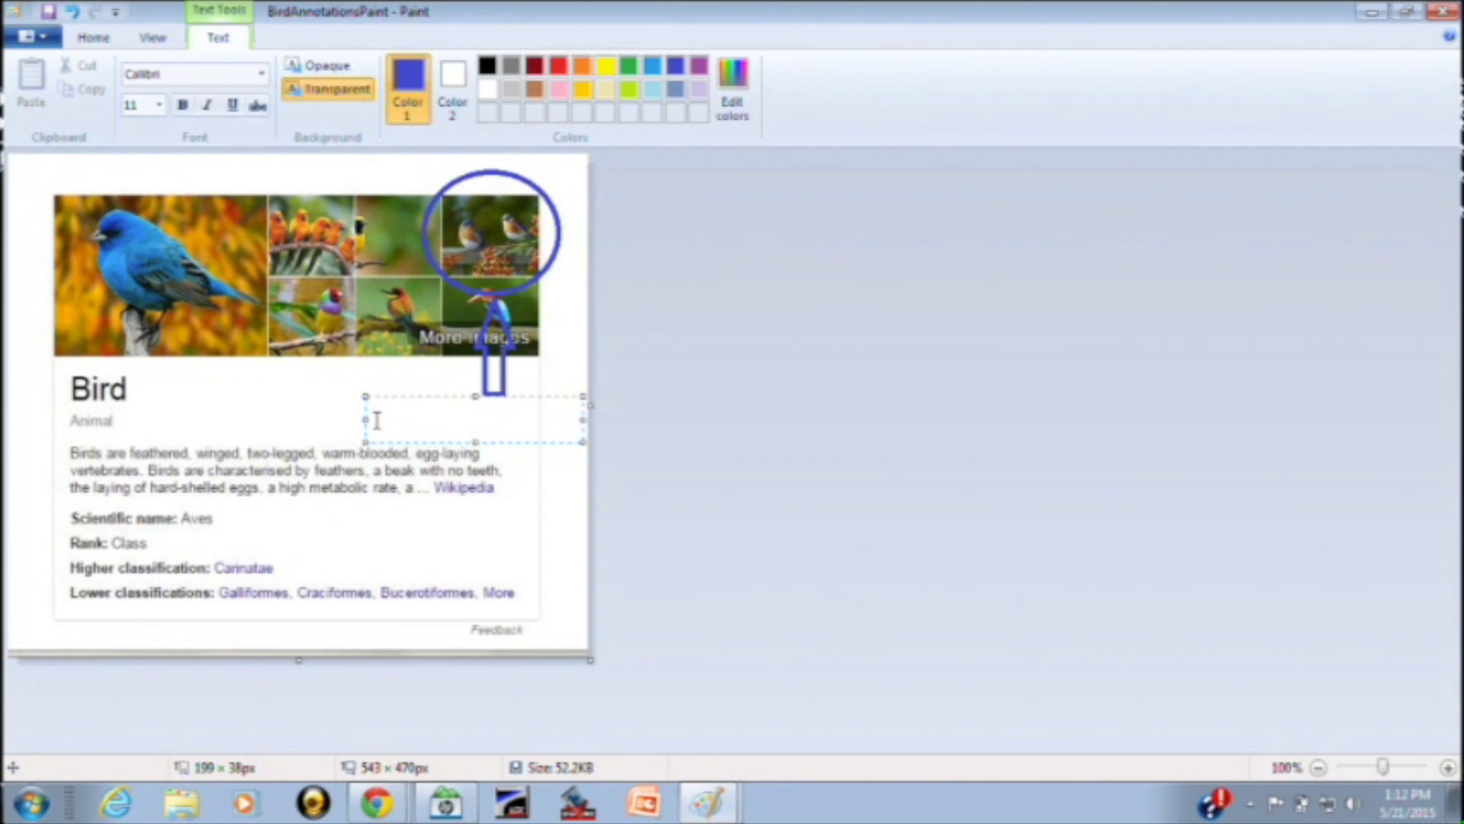
{"action": "type", "text": "Eastern Blue Bird"}
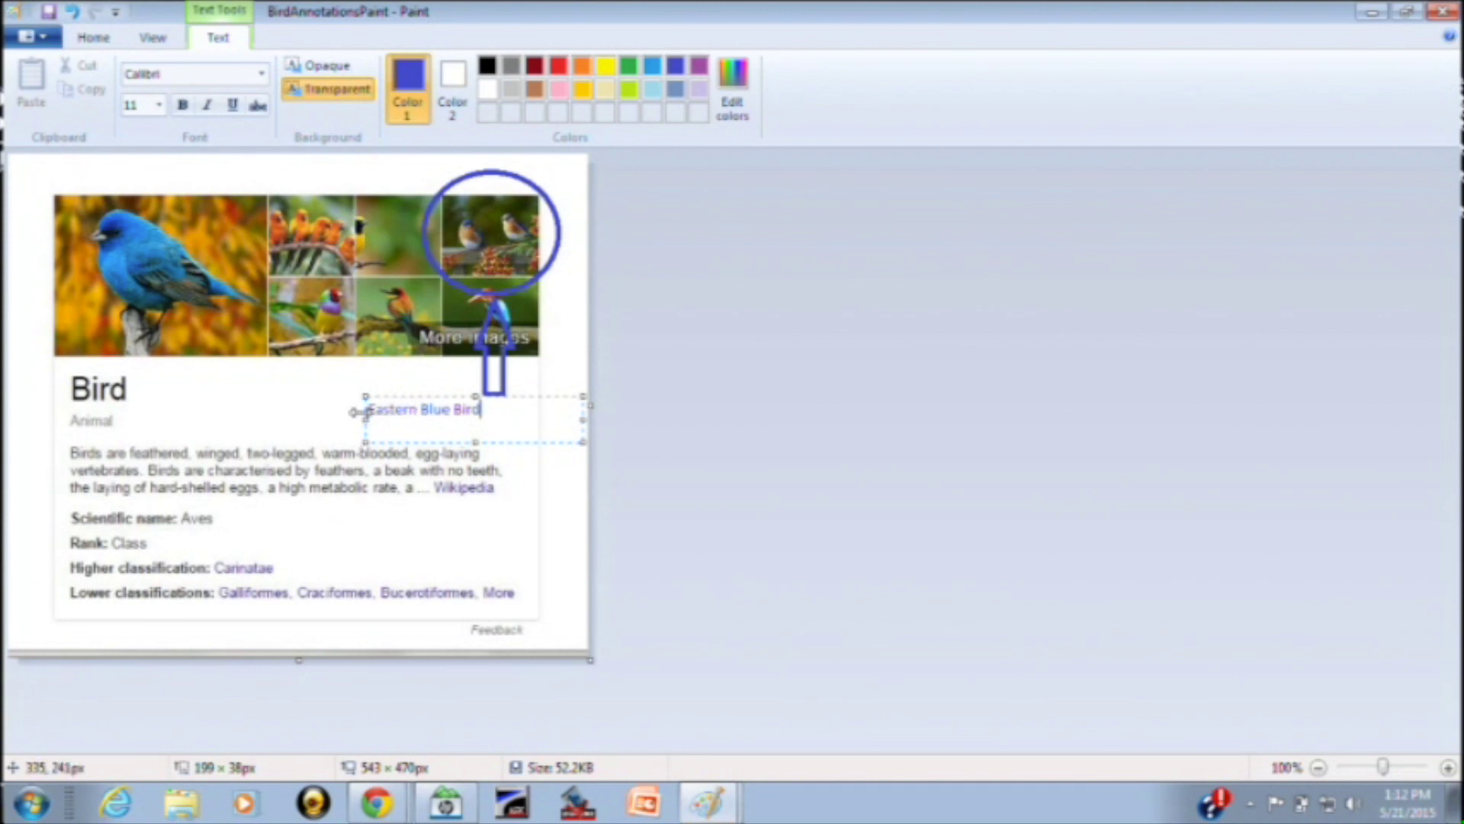
{"action": "left_click_drag", "start_coordinate": [366, 410], "coordinate": [481, 412]}
{"action": "left_click", "coordinate": [159, 105]}
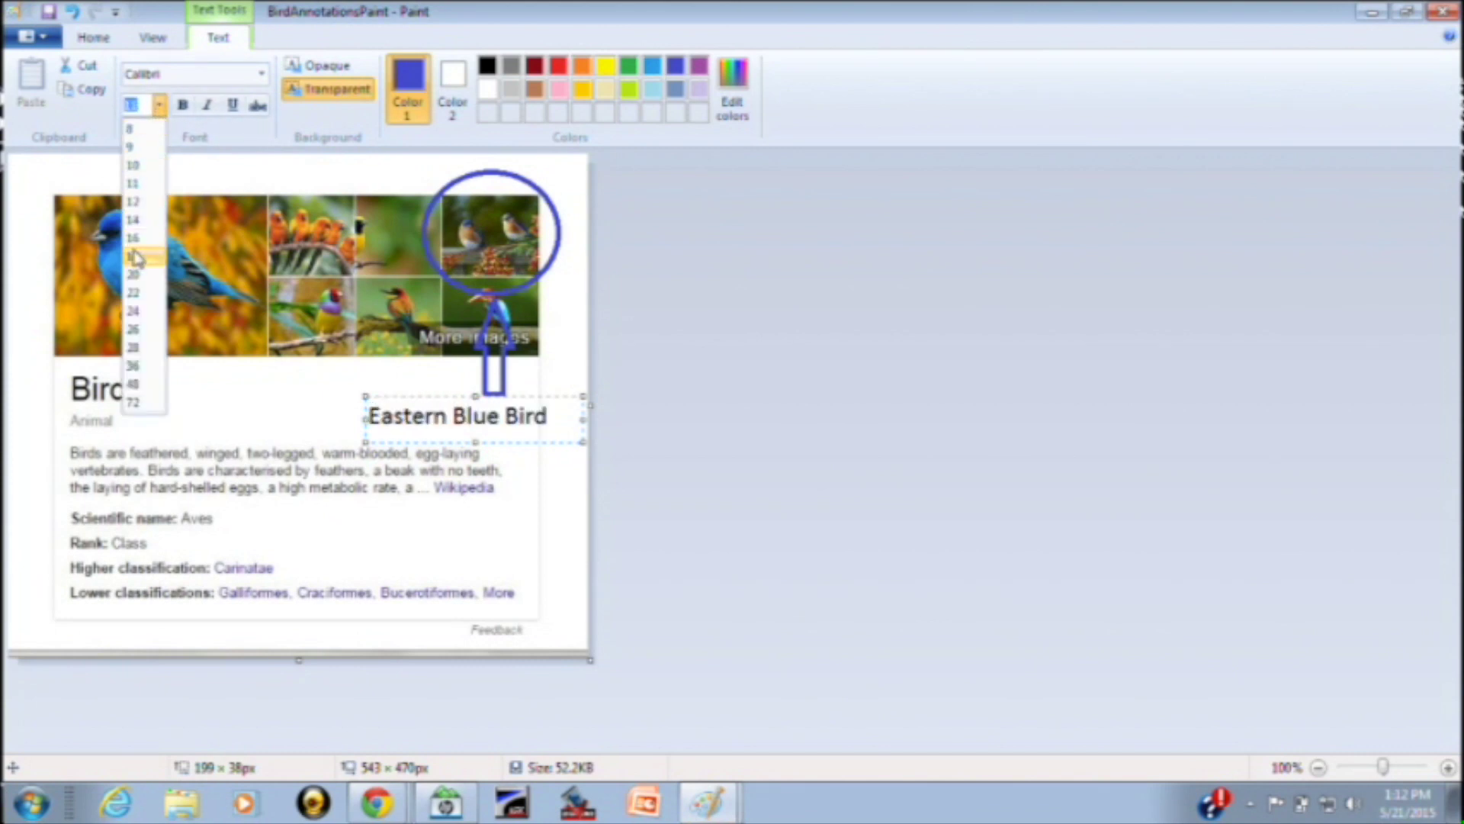
{"action": "left_click", "coordinate": [136, 259]}
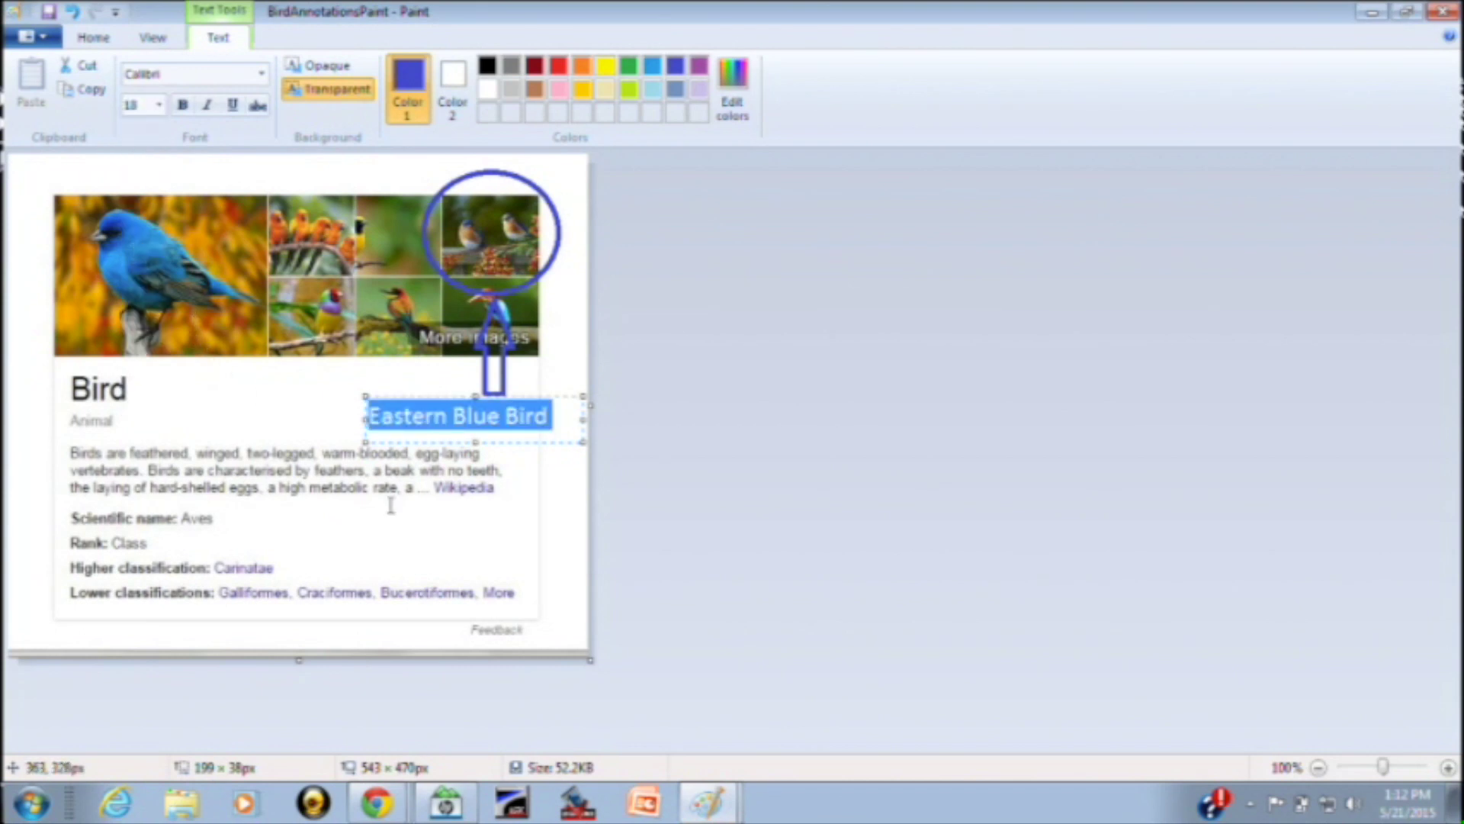
{"action": "left_click", "coordinate": [279, 407]}
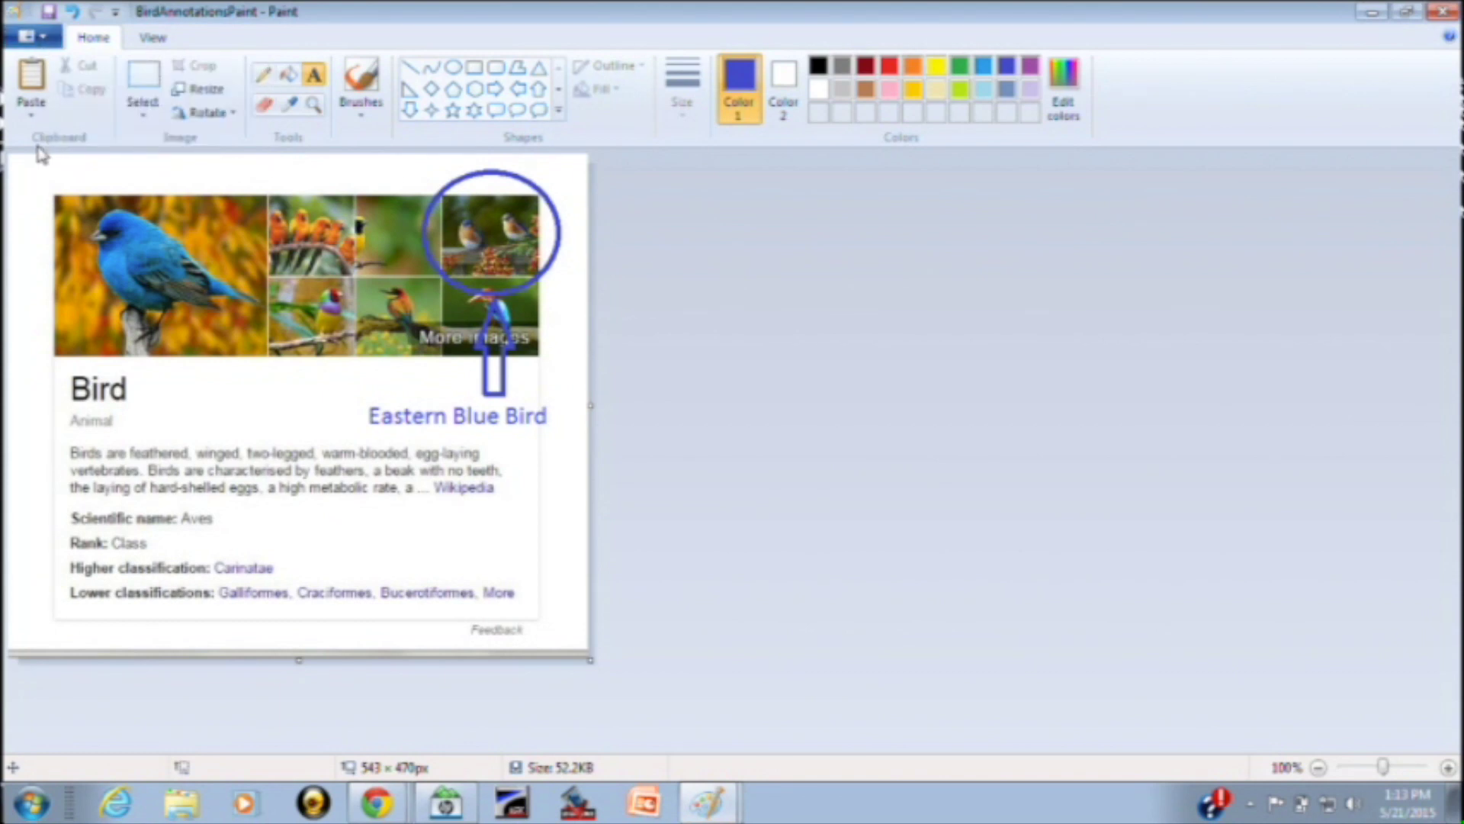
- Save the annotated image to the Desktop as the JPEG BirdAnnotationsPaint, replacing the existing file
{"action": "key", "text": "F12"}
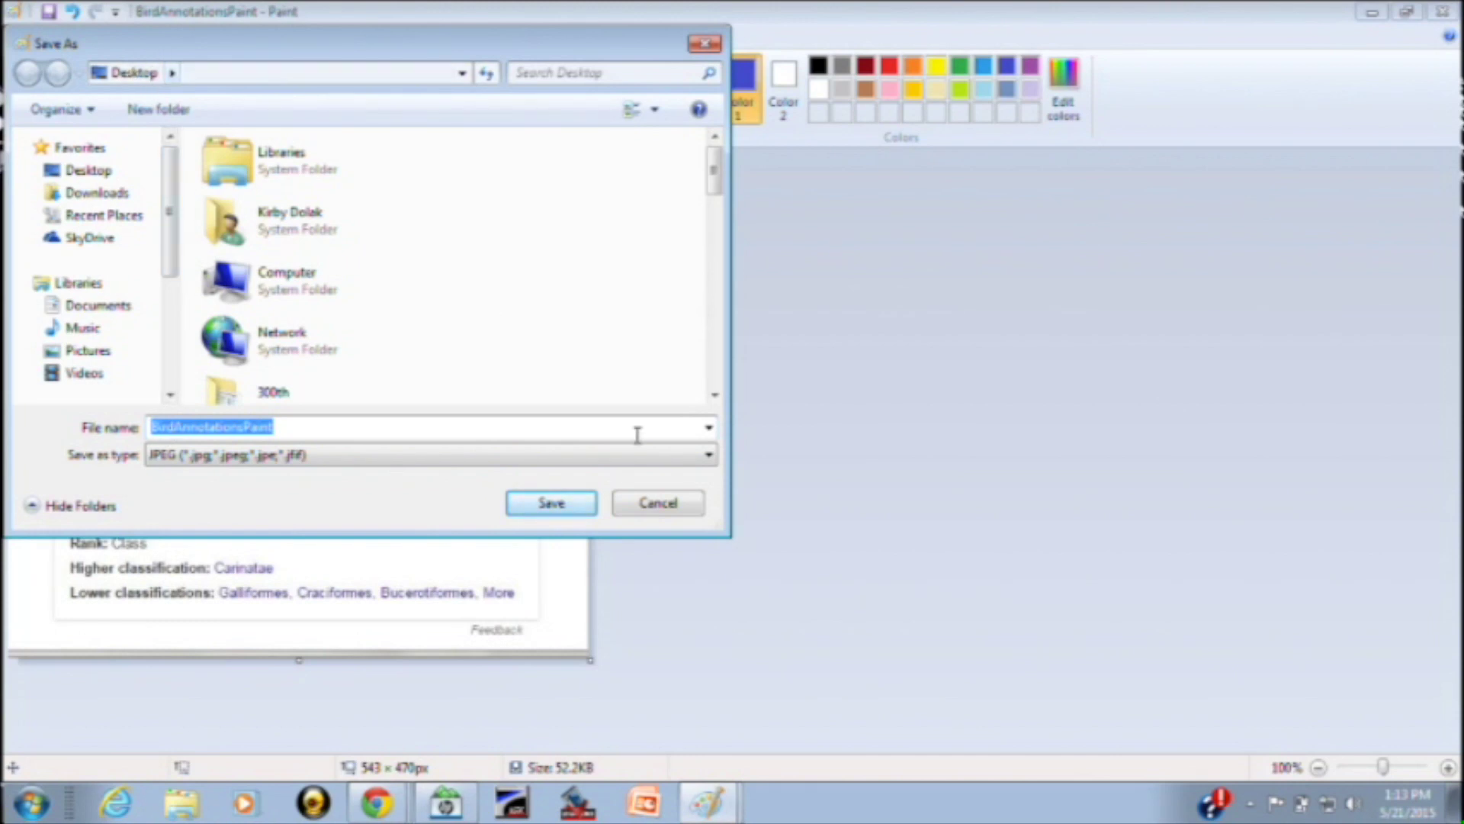
{"action": "left_click", "coordinate": [555, 505]}
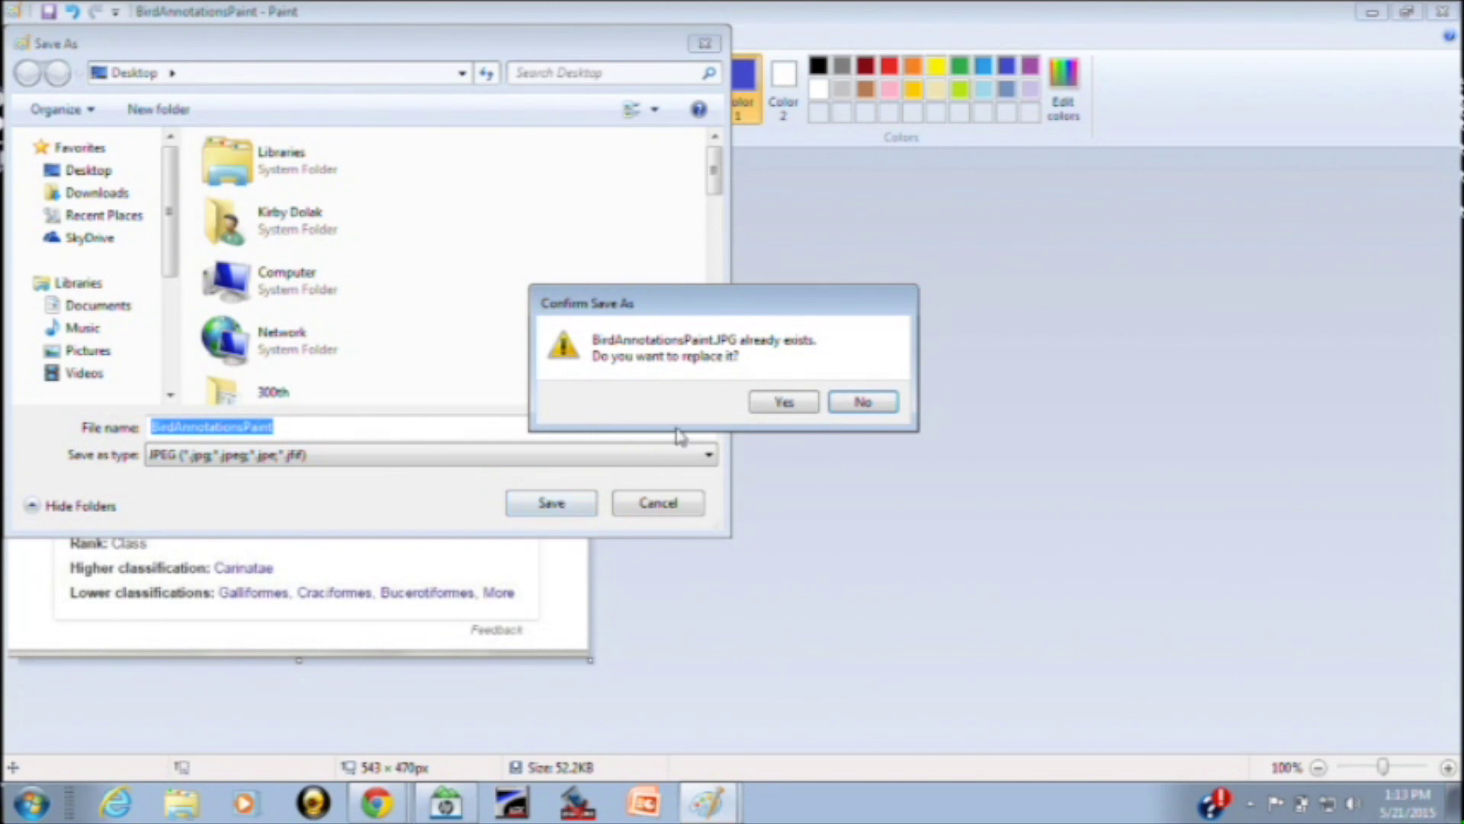
{"action": "left_click", "coordinate": [785, 403]}
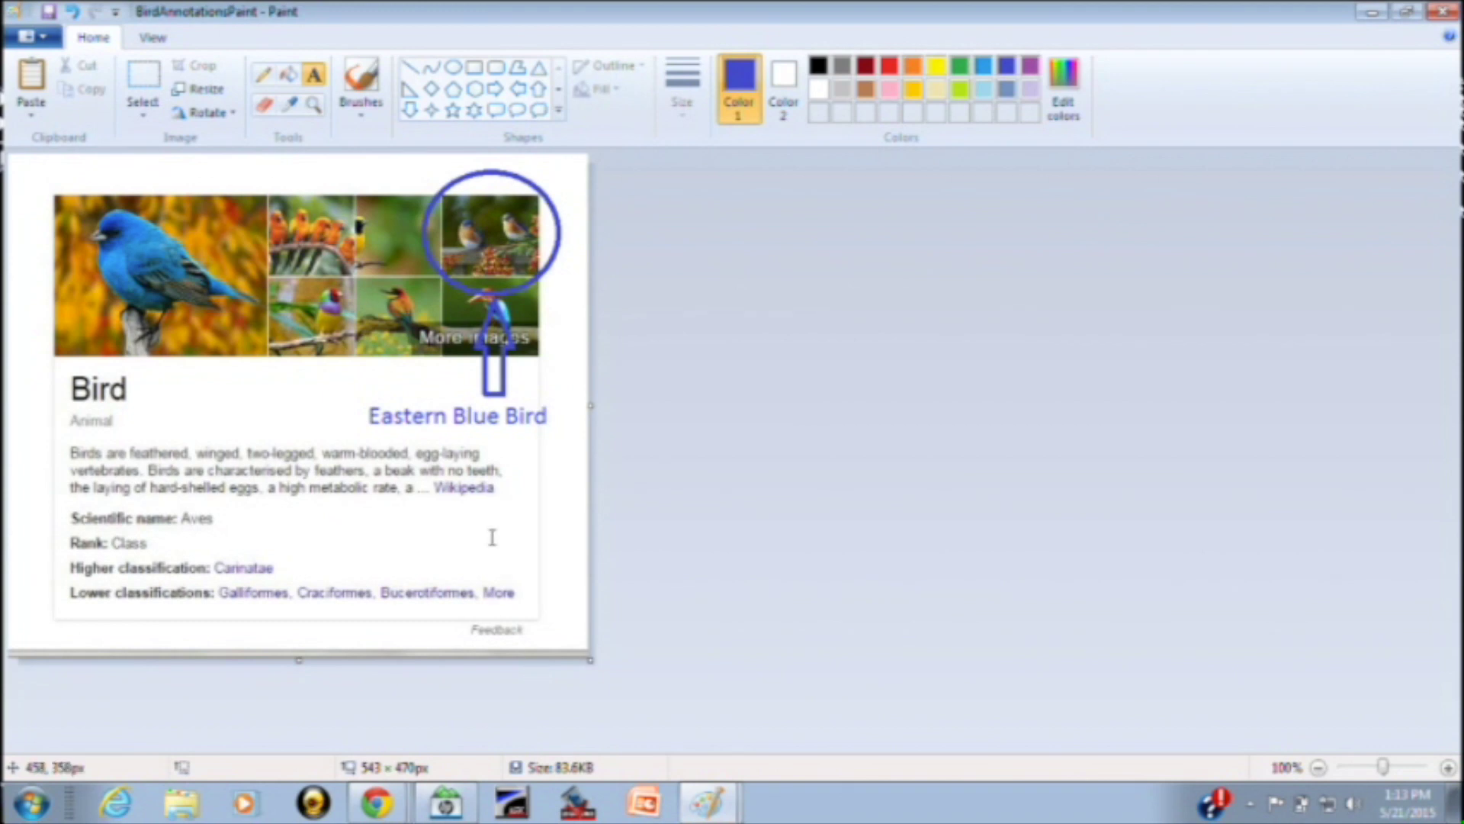
- Switch to Outlook.com in Chrome, start a new email and address it to the contact's Verizon address
{"action": "left_click", "coordinate": [382, 810]}
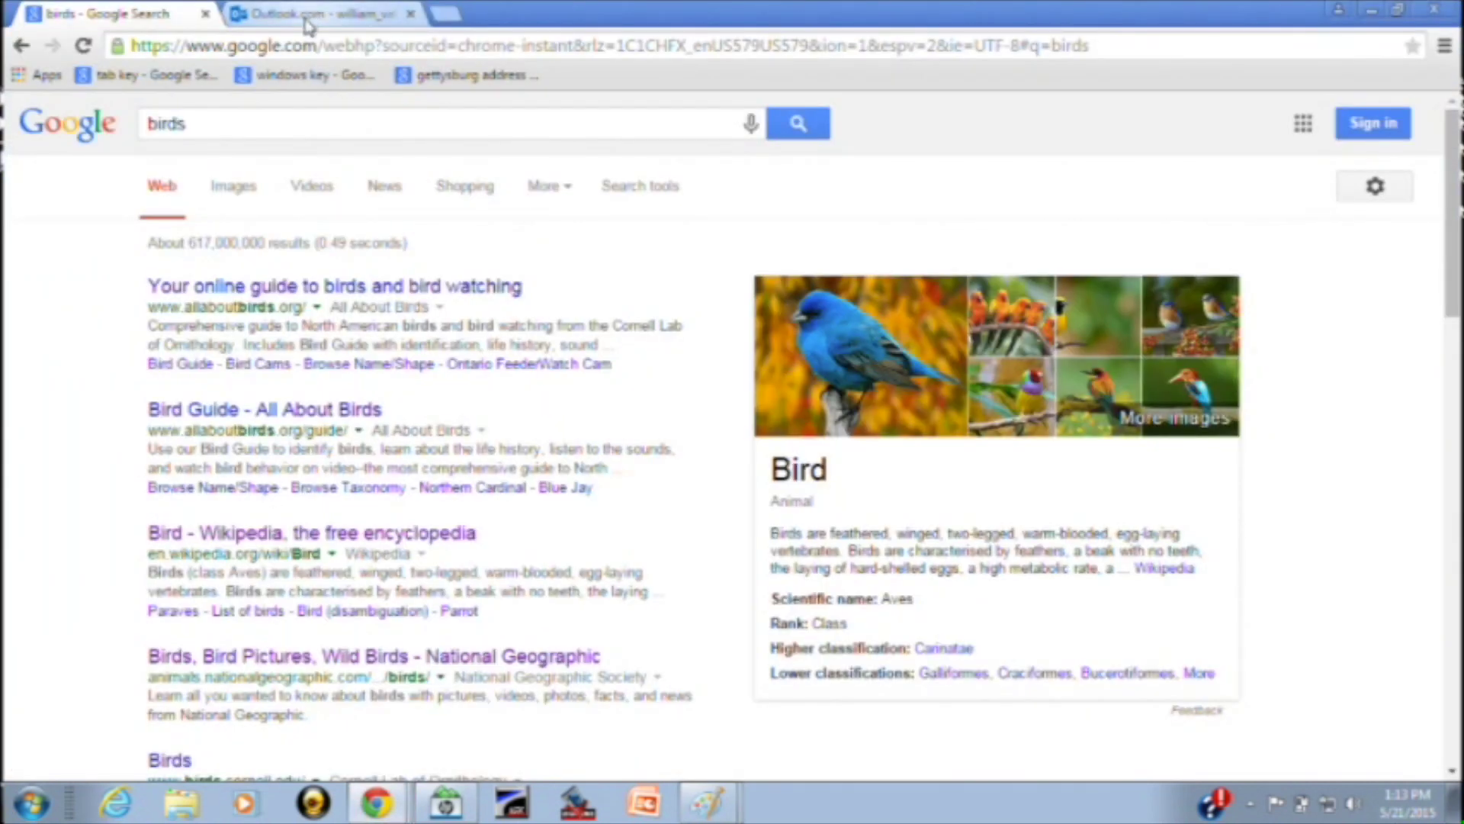
{"action": "left_click", "coordinate": [308, 19]}
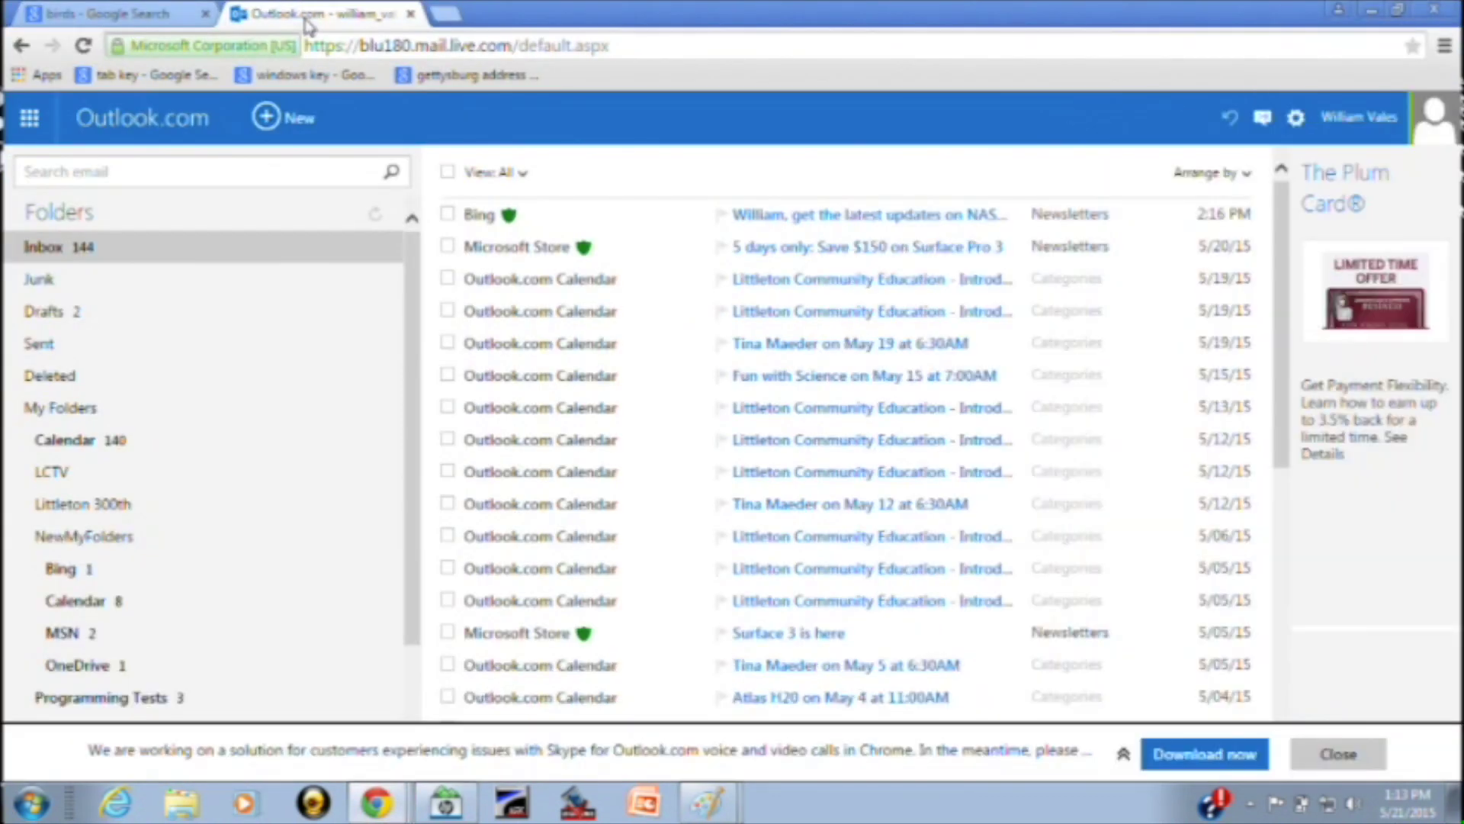
{"action": "left_click", "coordinate": [273, 124]}
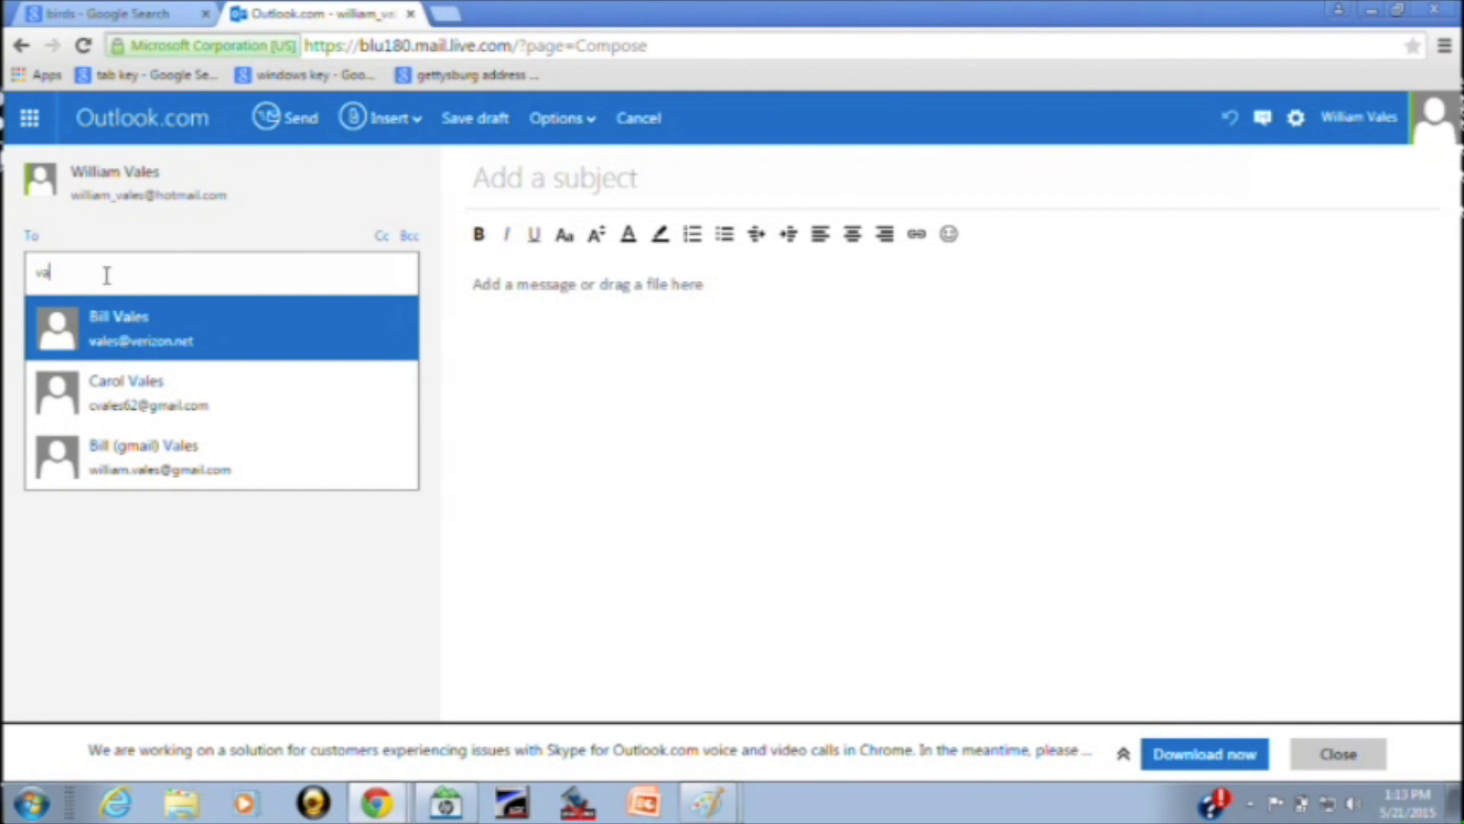
{"action": "left_click", "coordinate": [108, 328]}
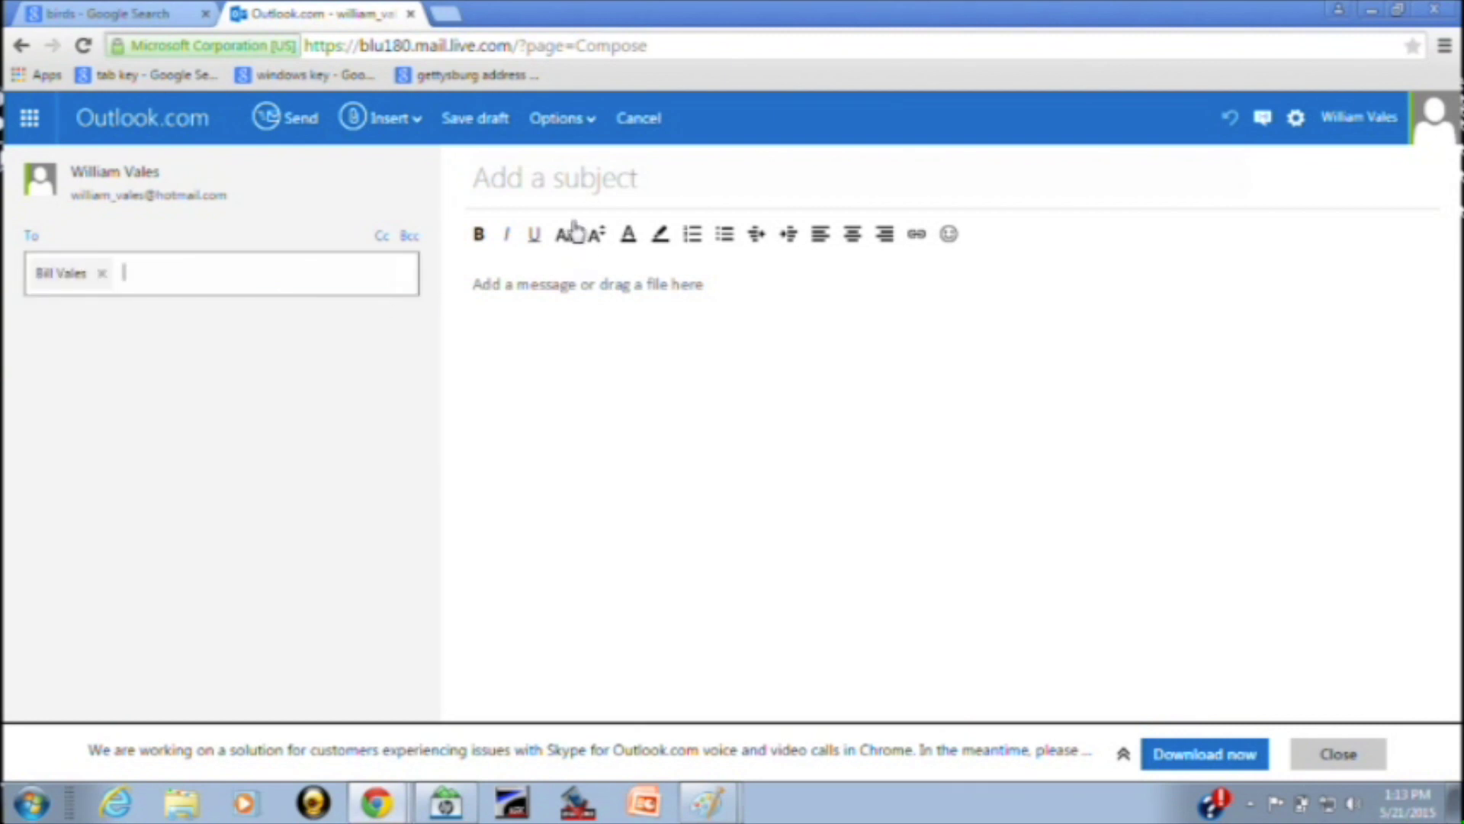
- Enter "Bird Annotations using Paint" as the email's subject
{"action": "left_click", "coordinate": [471, 178]}
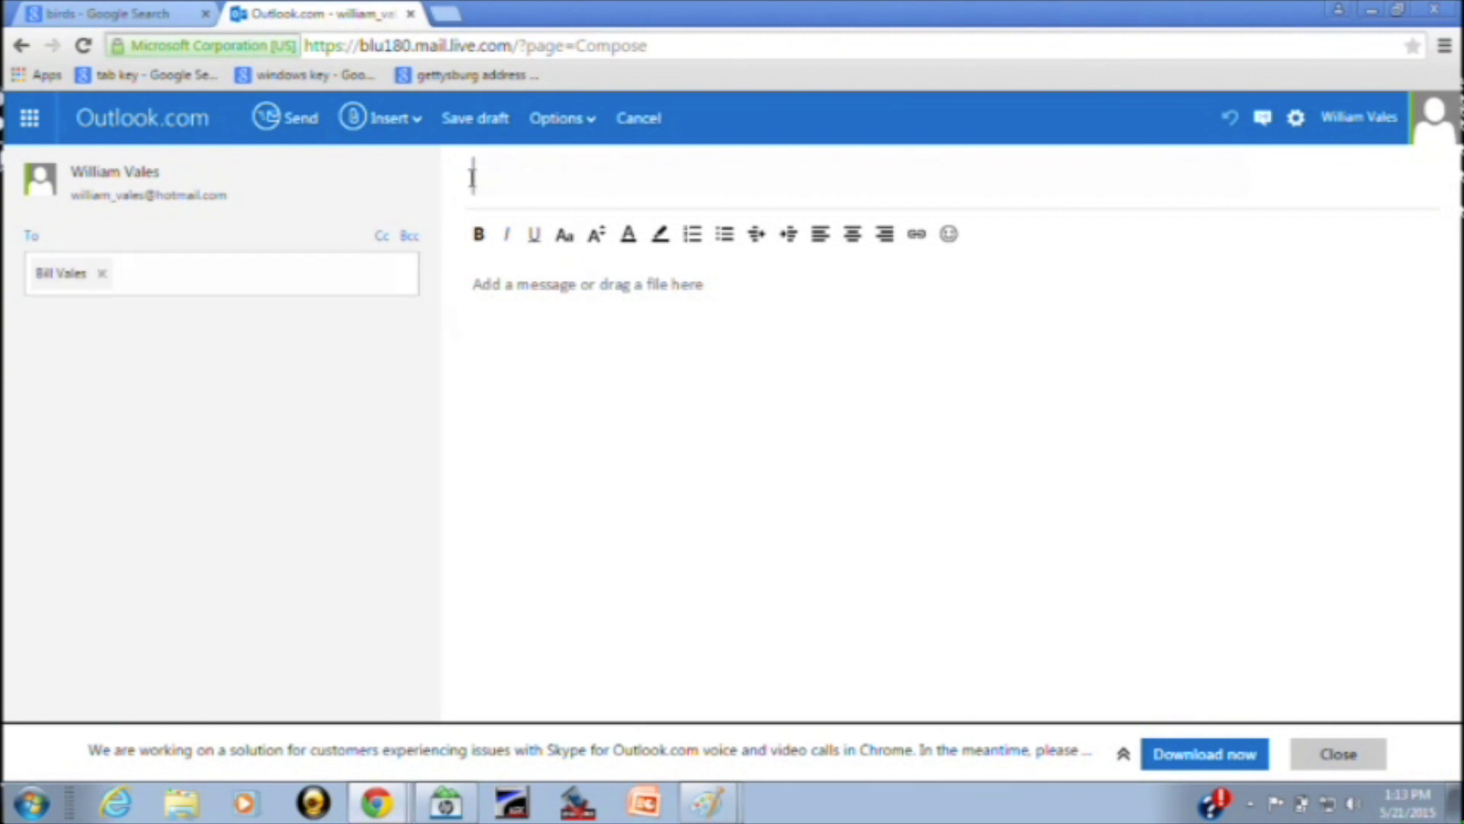
{"action": "type", "text": "Bird Annot"}
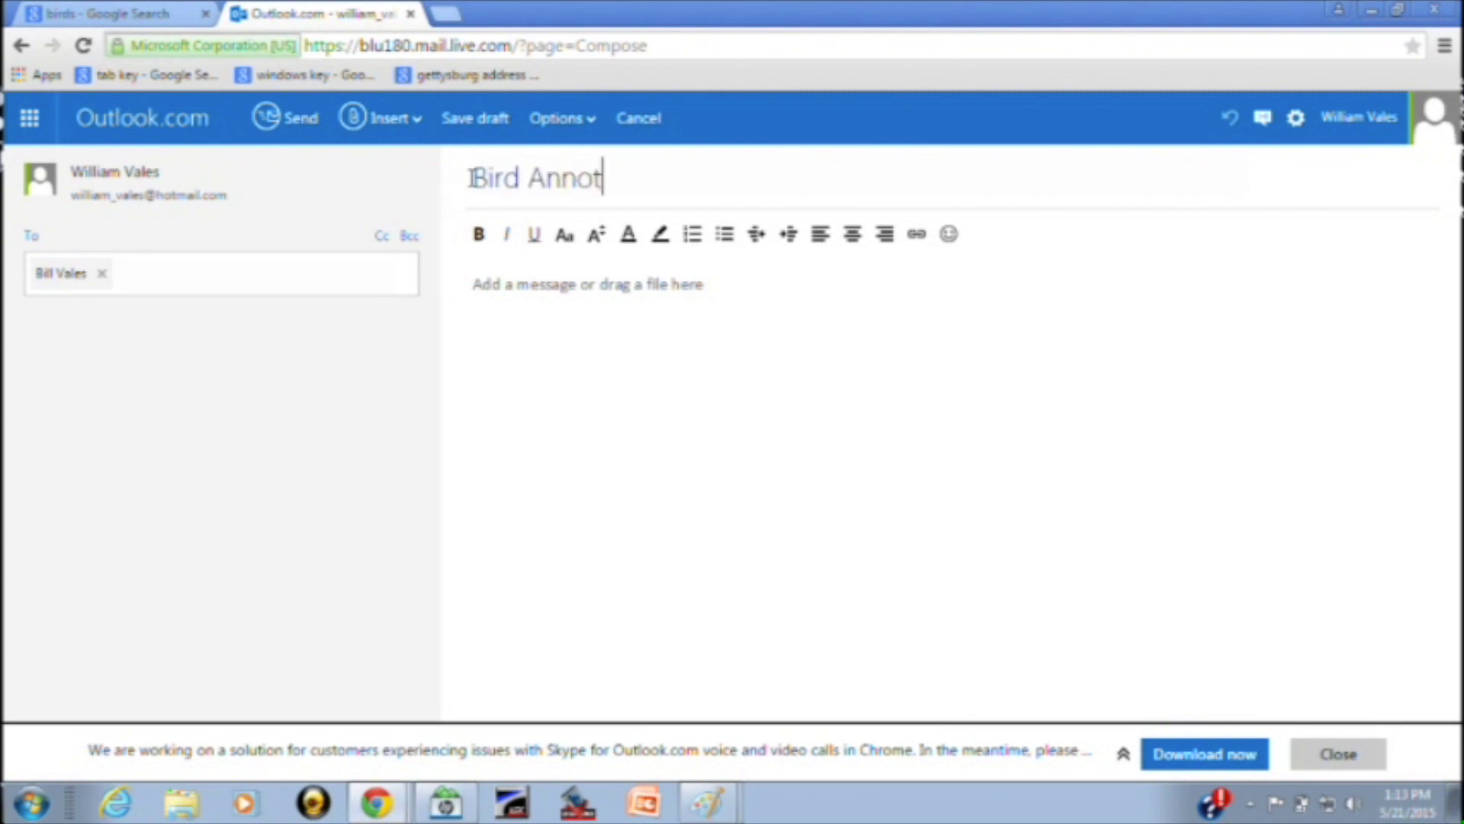
{"action": "type", "text": "ations w"}
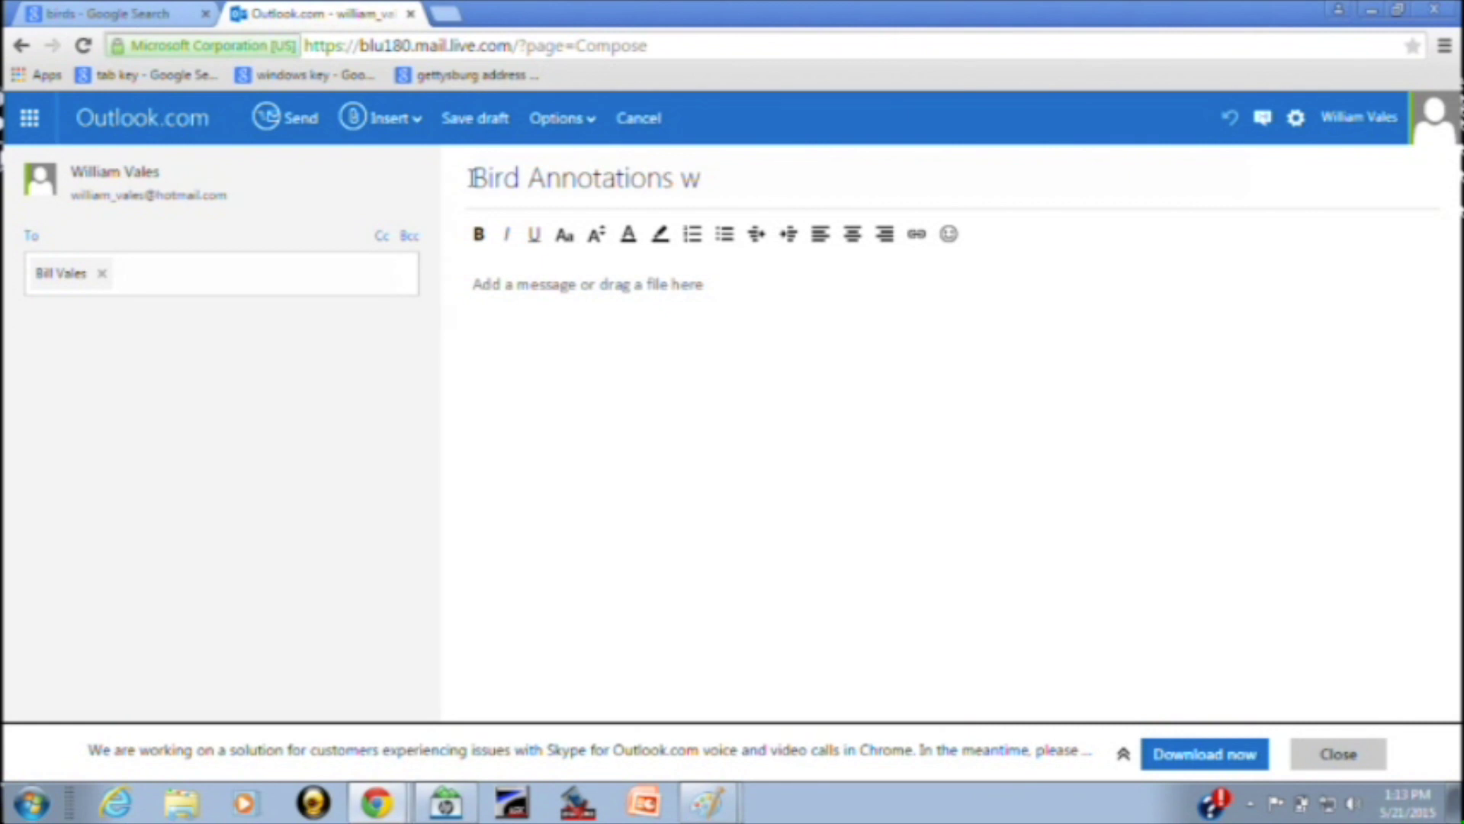
{"action": "key", "text": "BackSpace"}
{"action": "type", "text": "using Paint"}
- Insert the BirdAnnotationsPaint image from the Desktop as an inline picture in the message body
{"action": "left_click", "coordinate": [508, 309]}
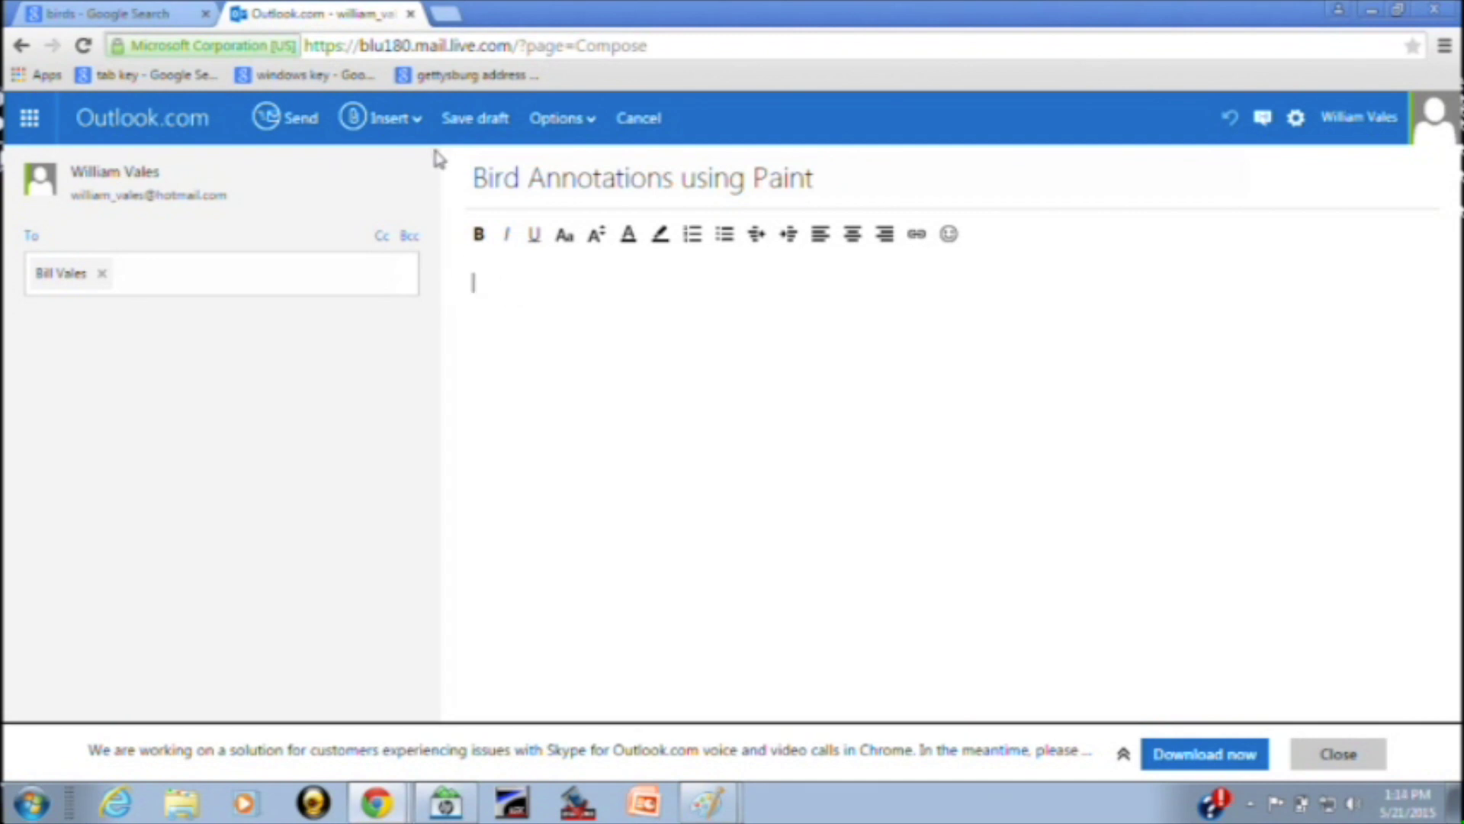
{"action": "left_click", "coordinate": [412, 122]}
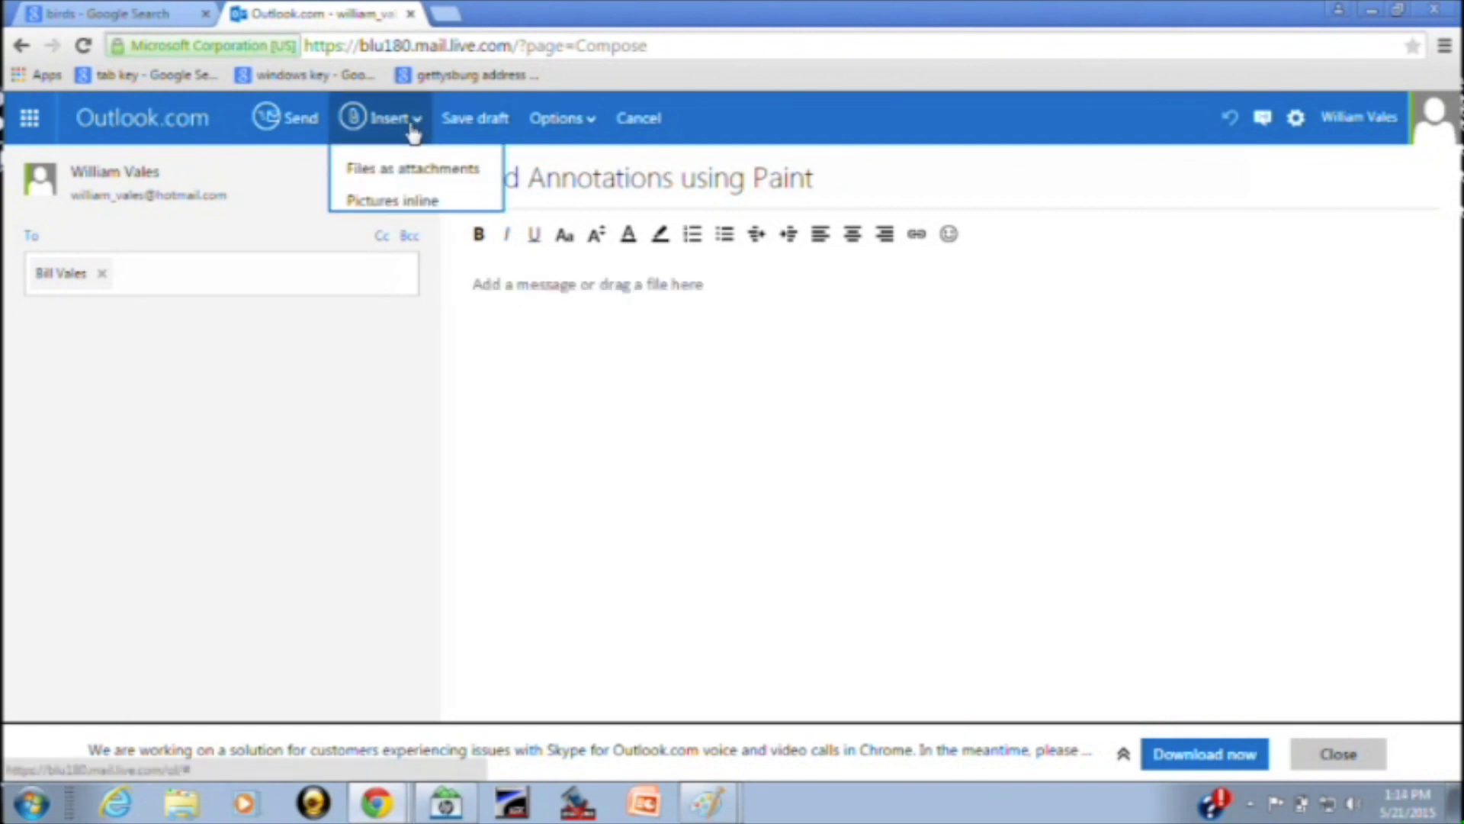
{"action": "left_click", "coordinate": [392, 202]}
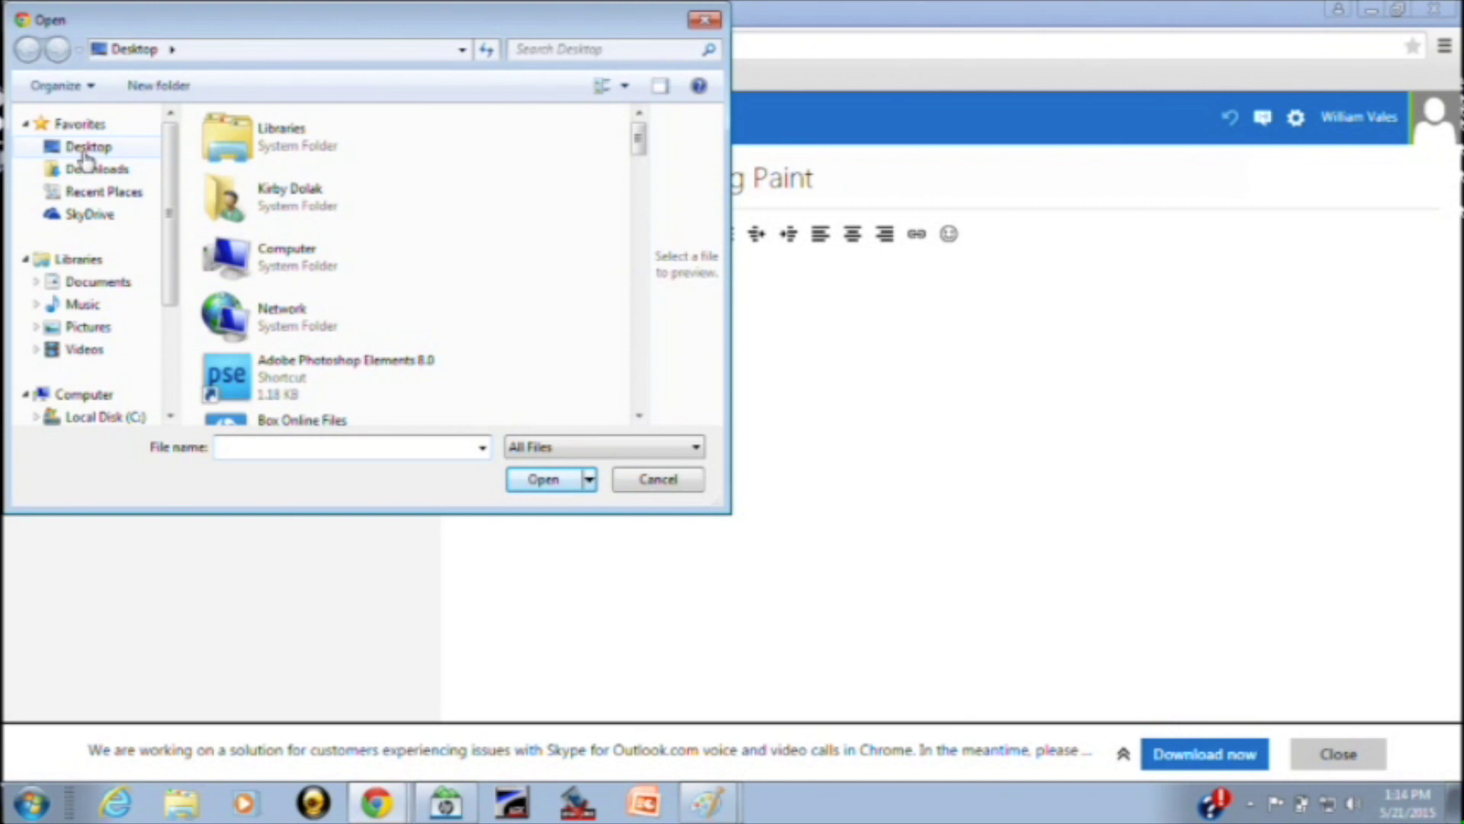
{"action": "left_click", "coordinate": [85, 153]}
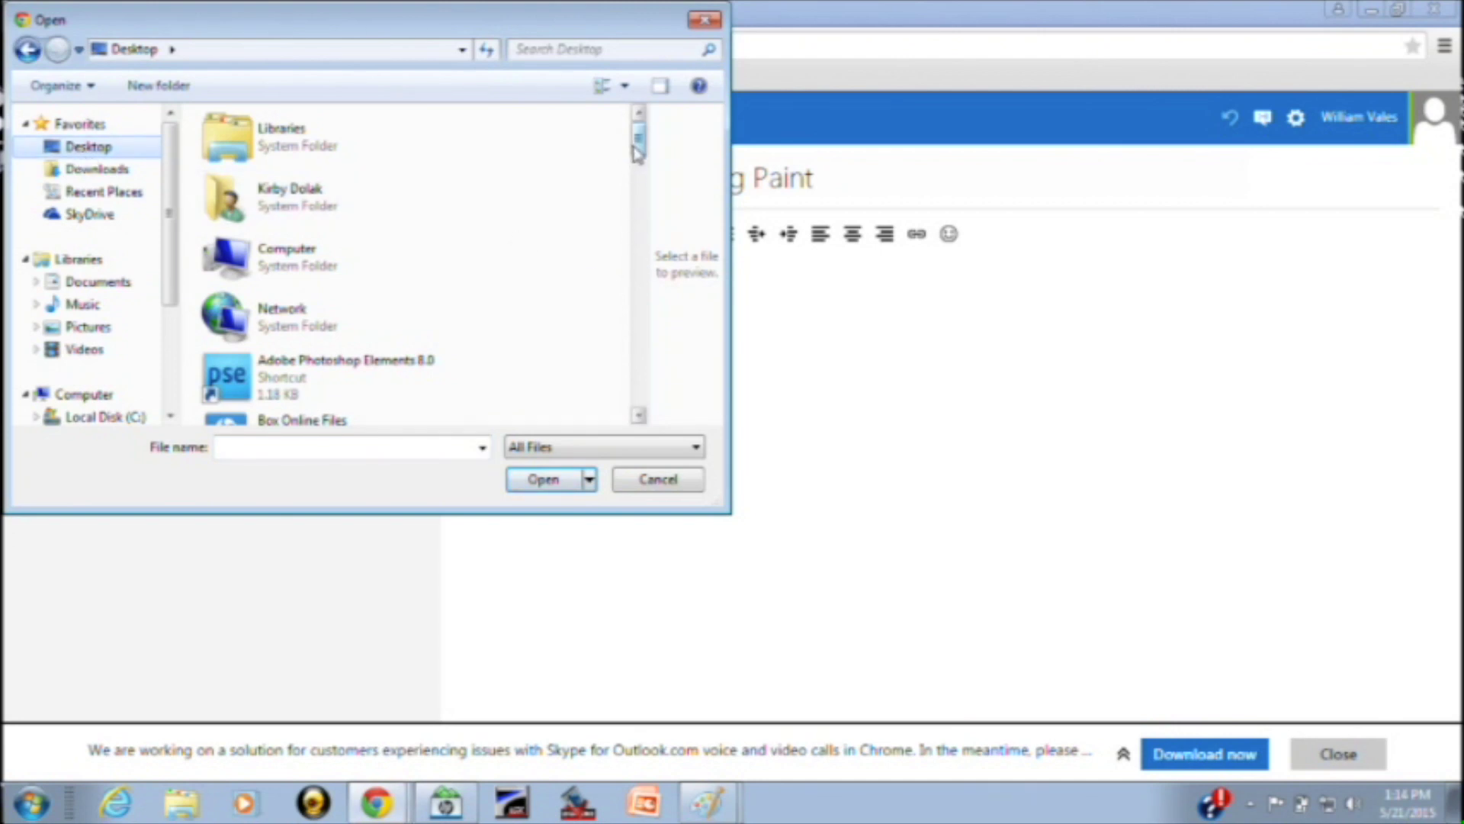
{"action": "left_click_drag", "start_coordinate": [637, 152], "coordinate": [639, 292]}
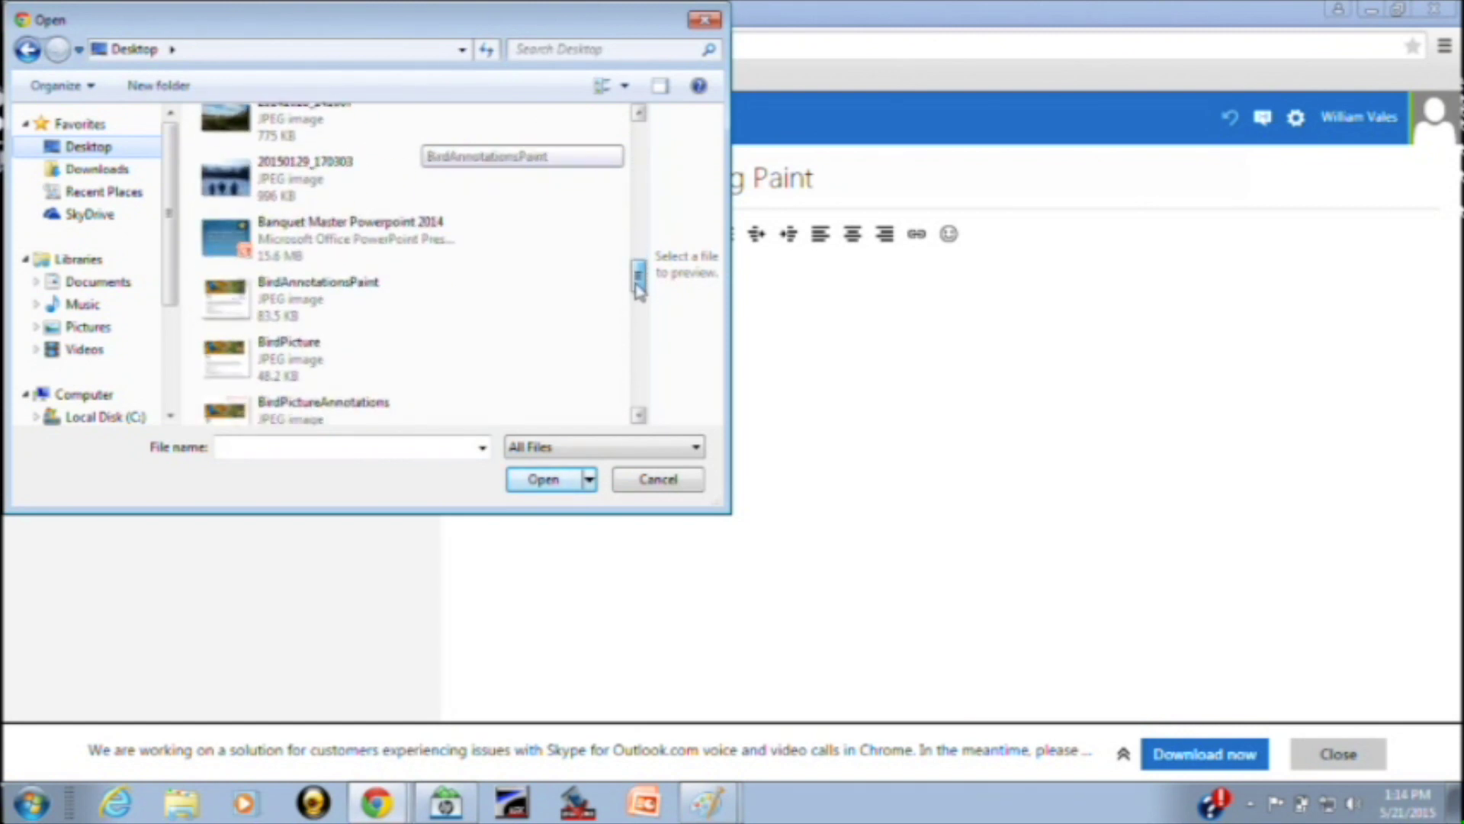
{"action": "left_click", "coordinate": [286, 309]}
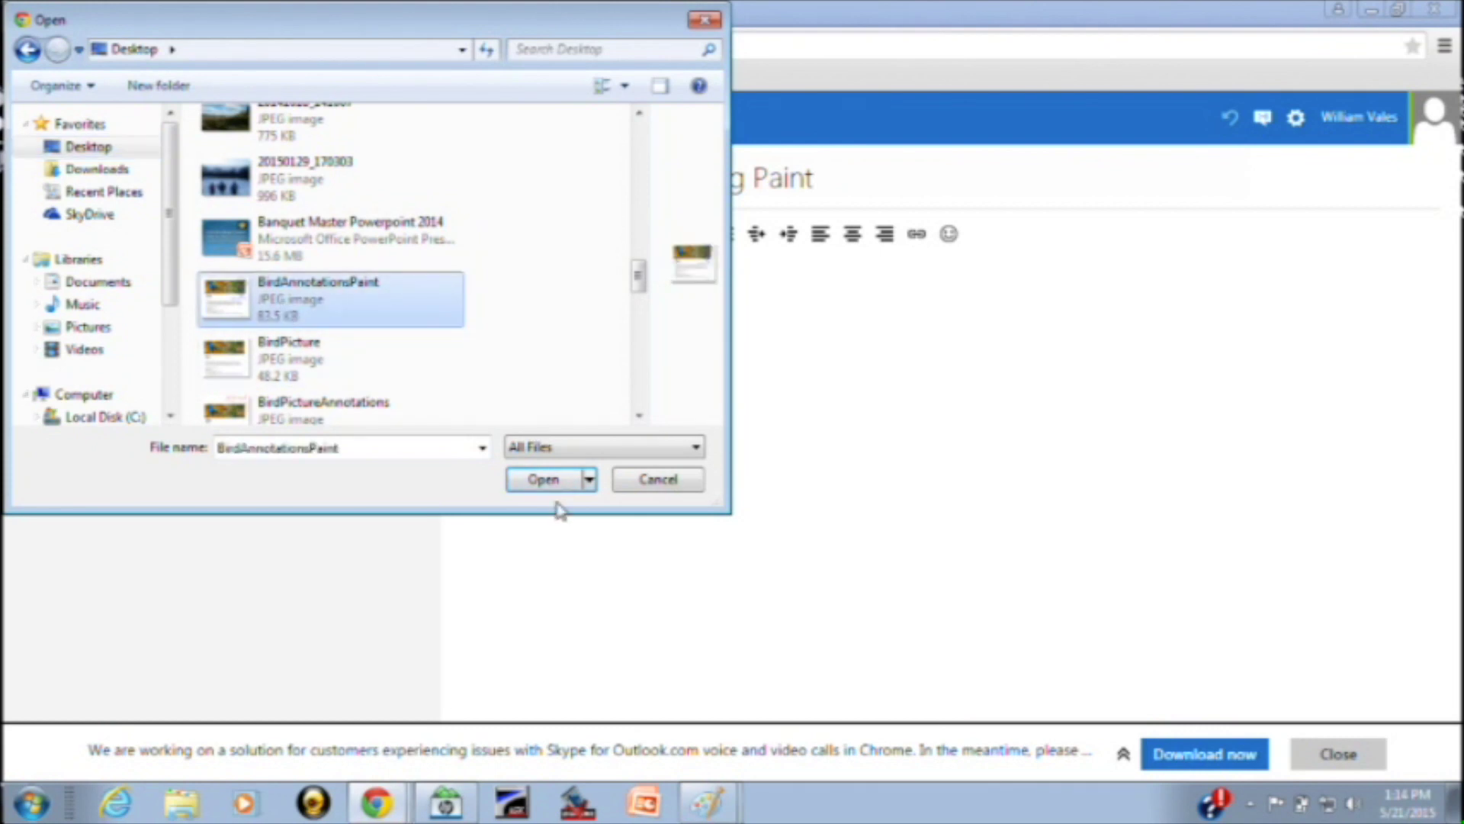
{"action": "left_click", "coordinate": [543, 479]}
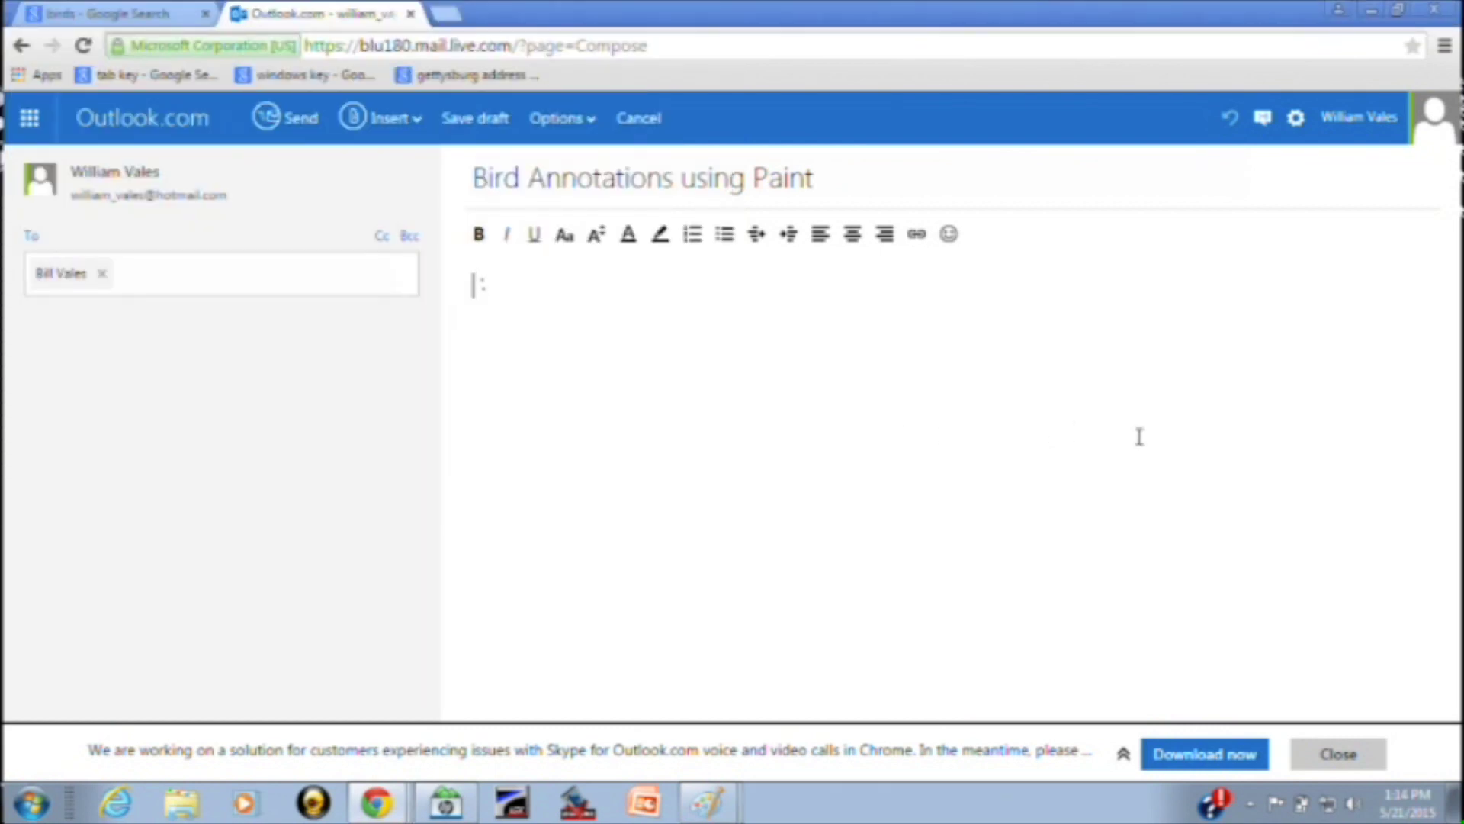